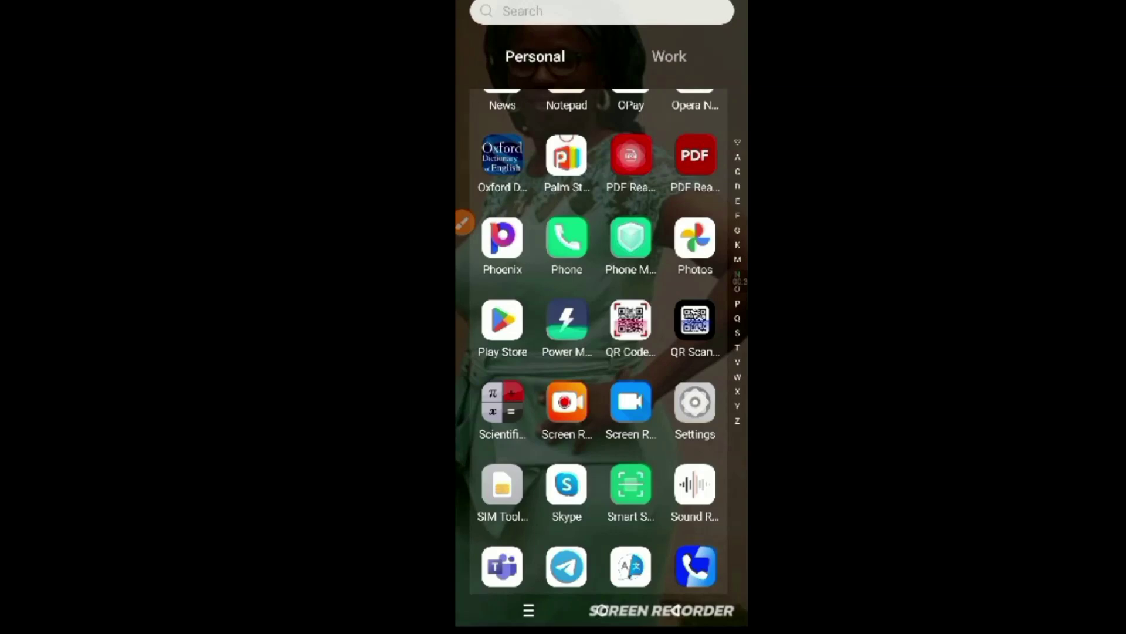
Scroll the phone's app list and launch the Settings app
drag(598, 234, 598, 410)
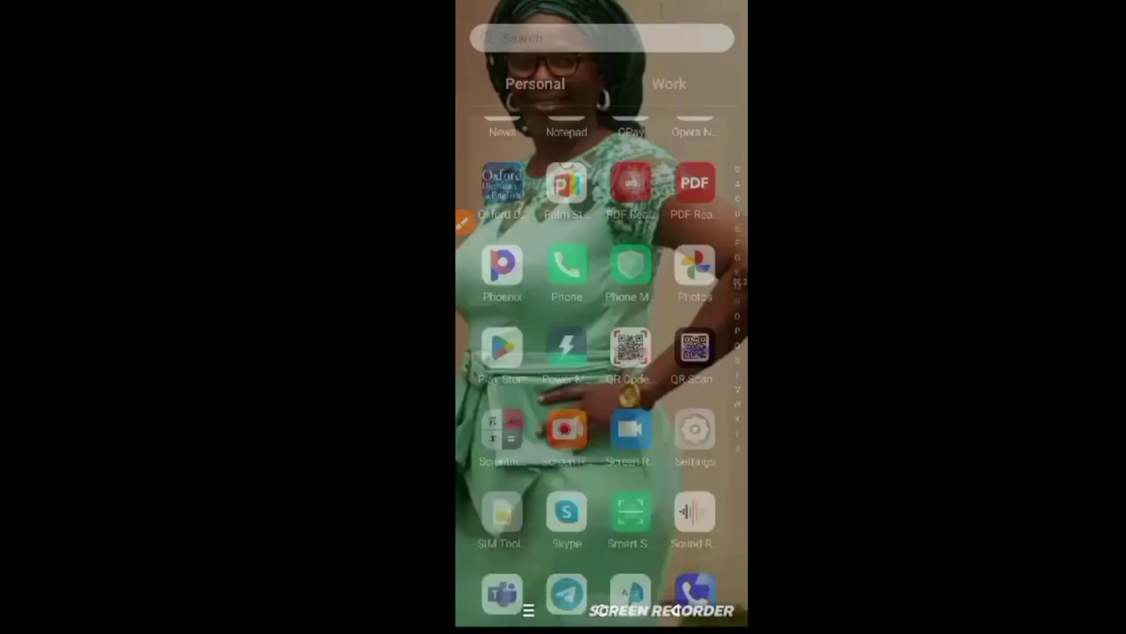
drag(598, 498, 599, 264)
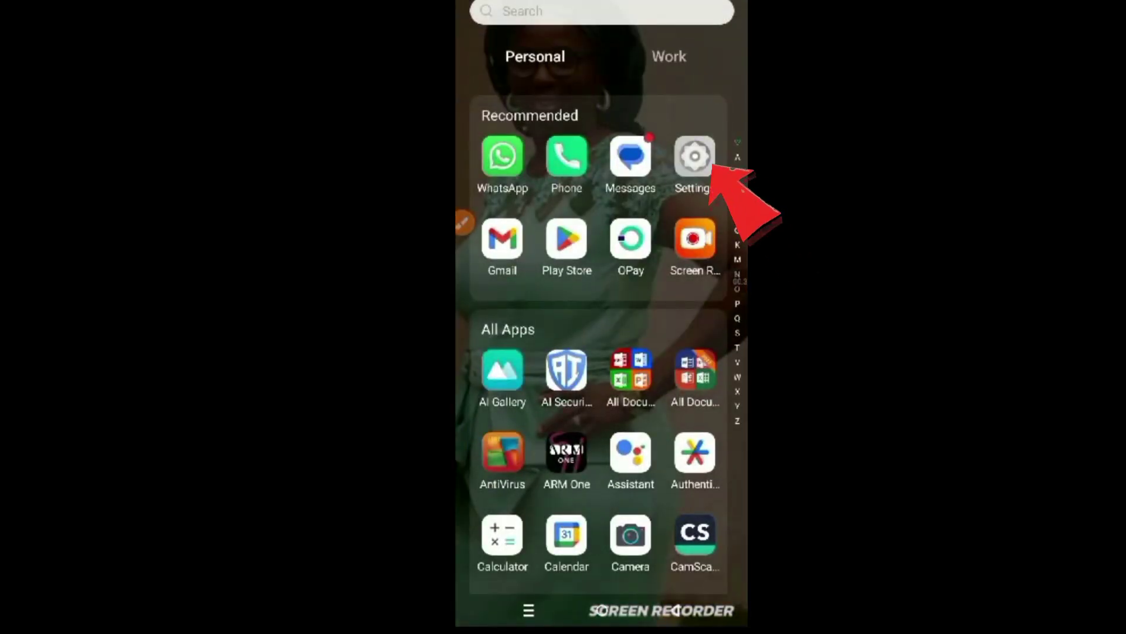
click(694, 156)
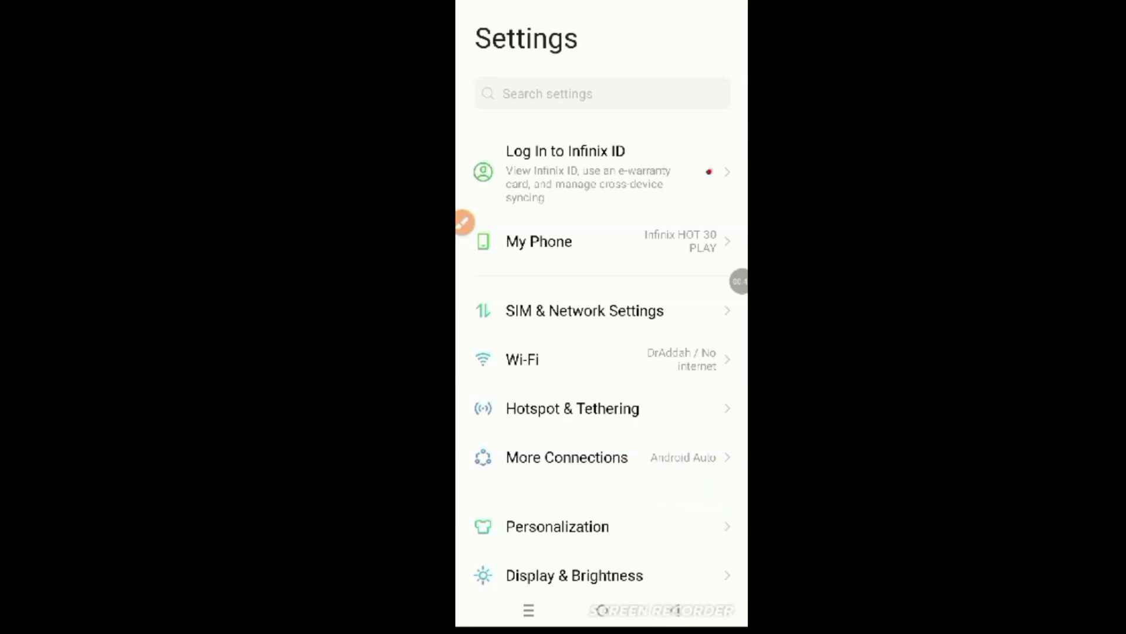
Switch on Personal Hotspot under Hotspot & Tethering and open Hotspot Settings
click(572, 409)
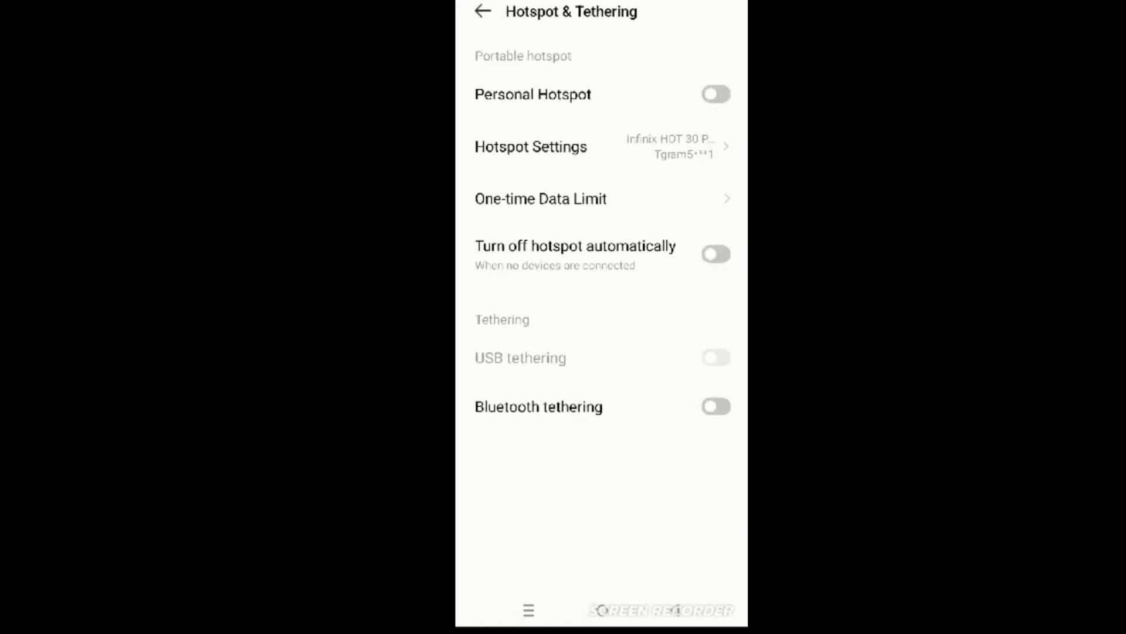
click(716, 94)
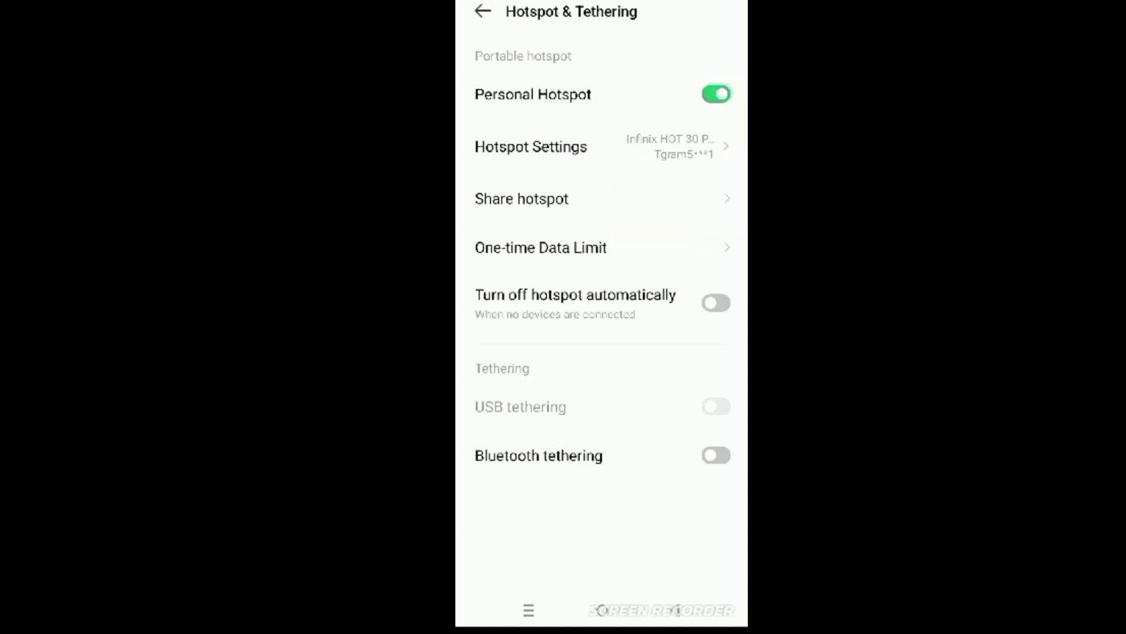
click(531, 146)
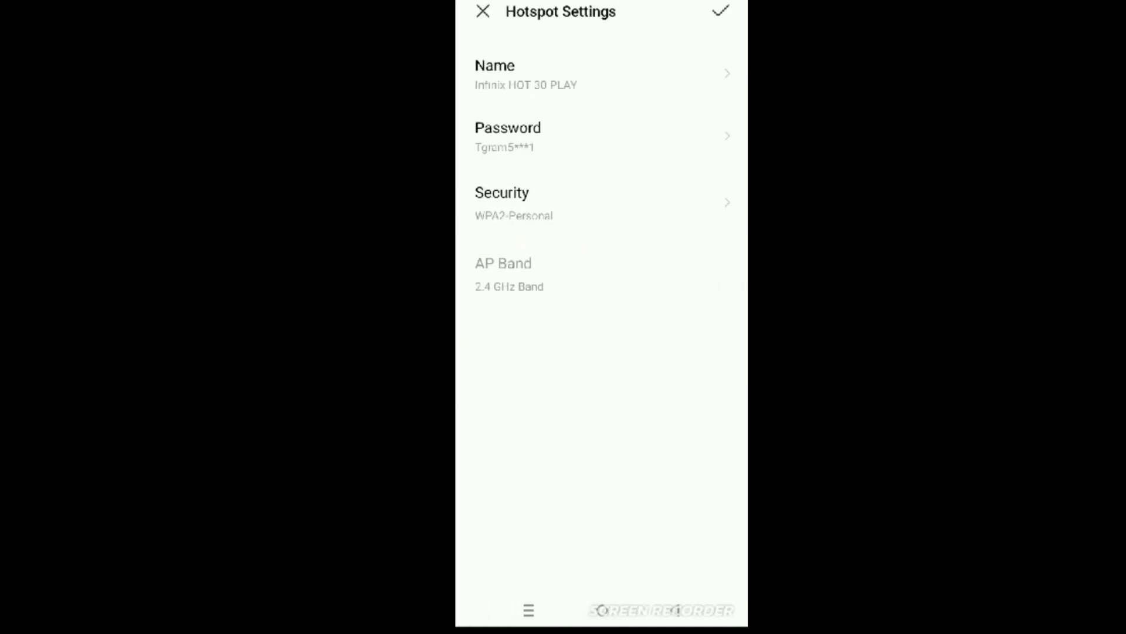
Replace the old hotspot password with a new mixed letter, number and symbol password and save
click(517, 138)
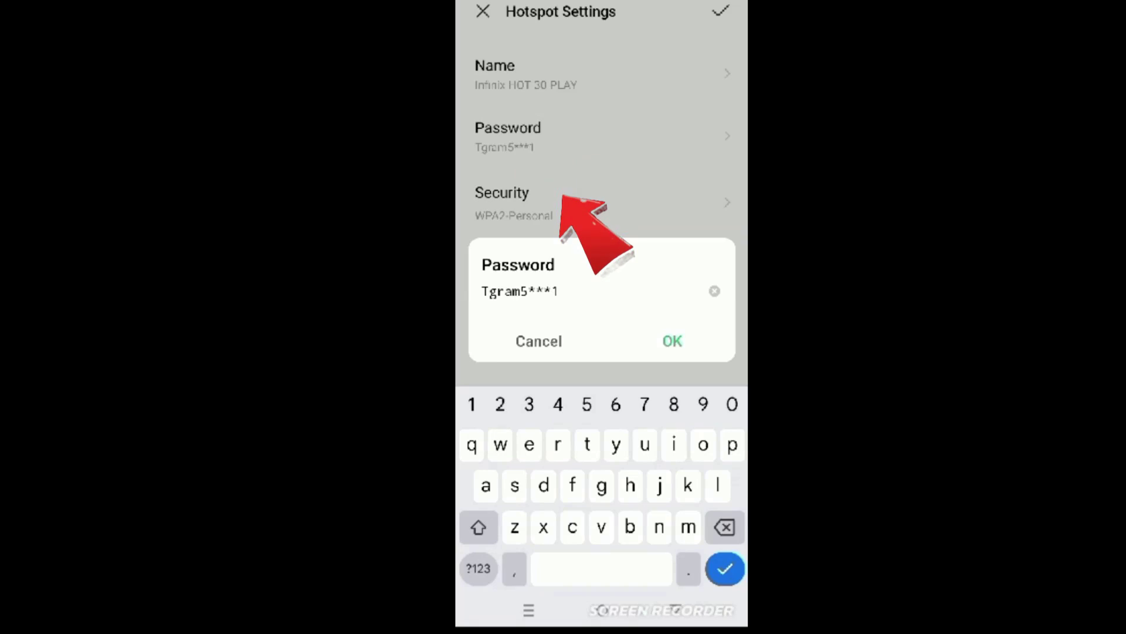
click(559, 309)
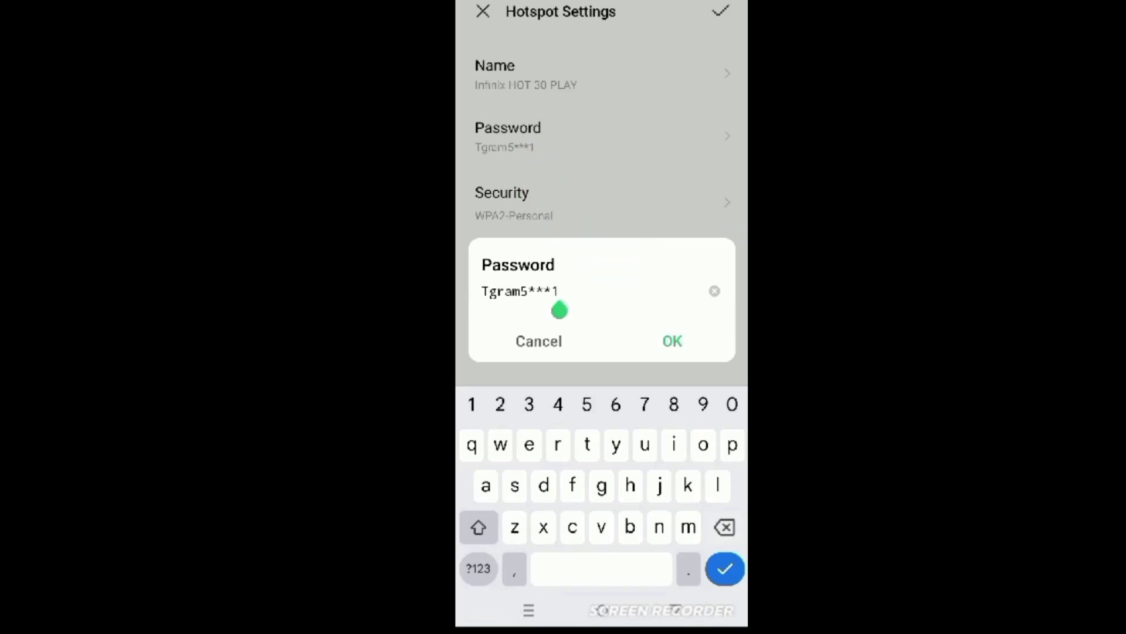
key(BackSpace)
key(BackSpace)
key(BackSpace)
key(BackSpace)
key(BackSpace)
key(BackSpace)
key(BackSpace)
key(BackSpace)
key(BackSpace)
key(BackSpace)
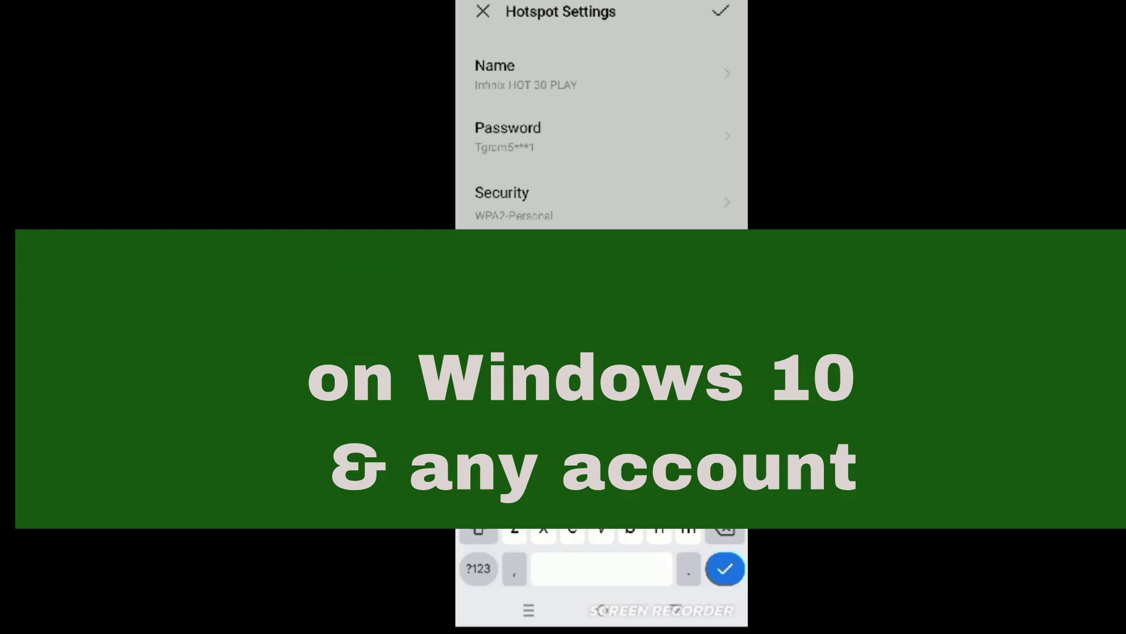
key(shift)
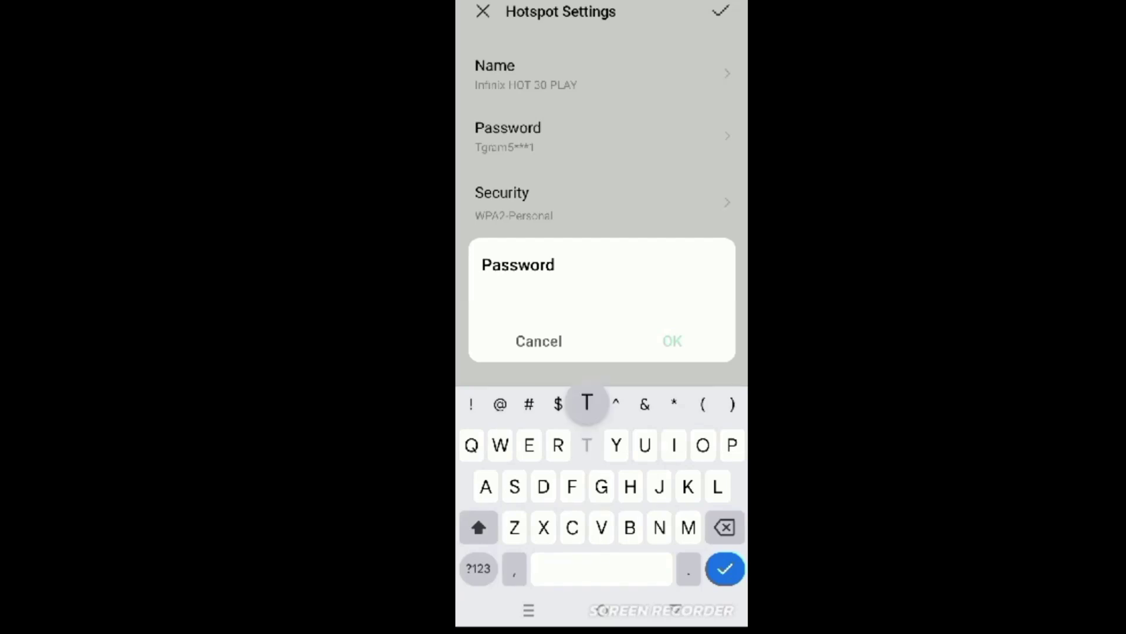
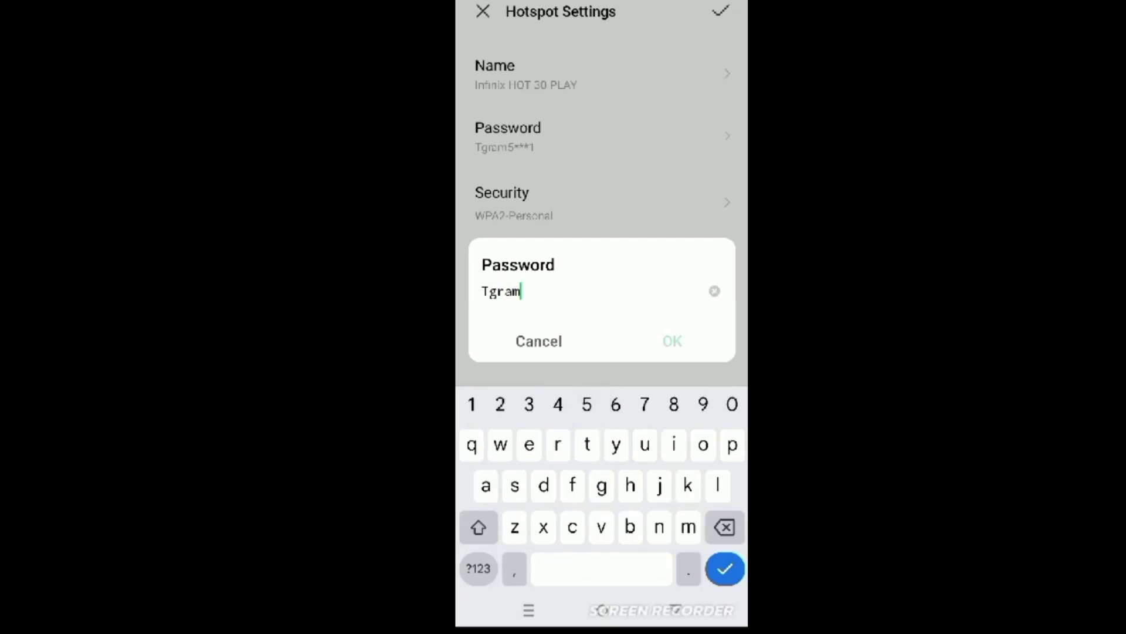
click(478, 568)
text(***)
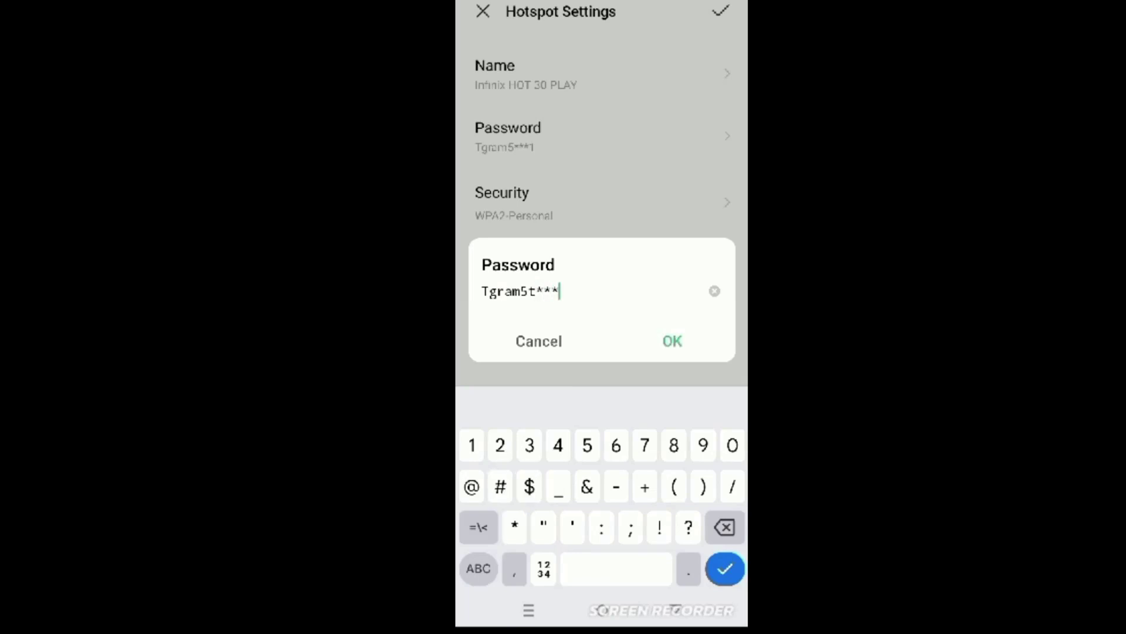
text(1)
click(672, 341)
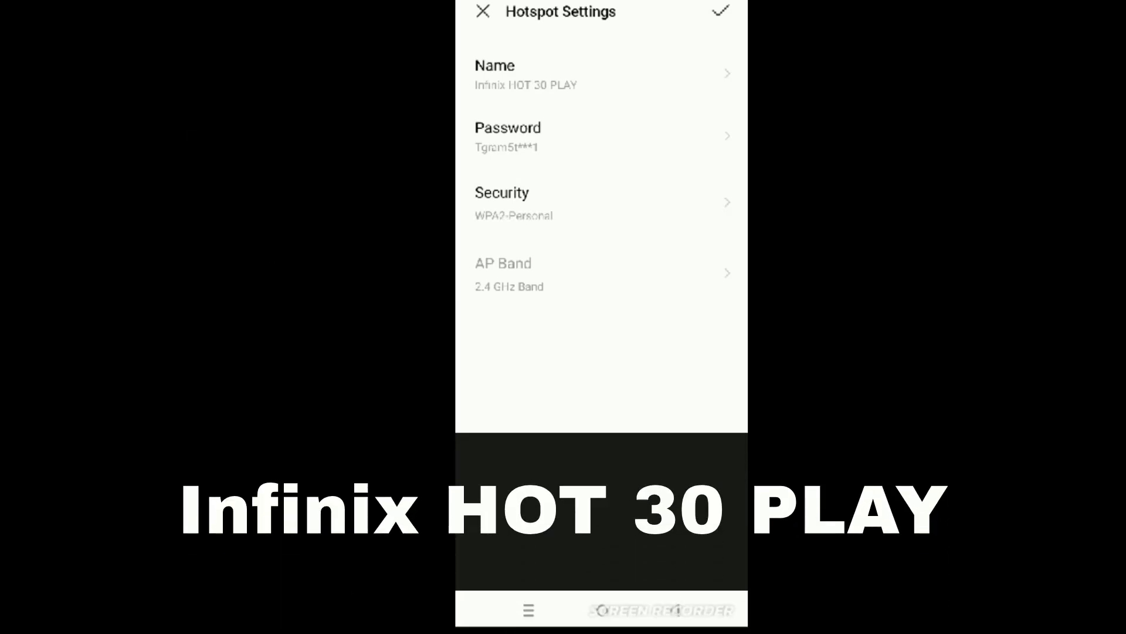
click(721, 11)
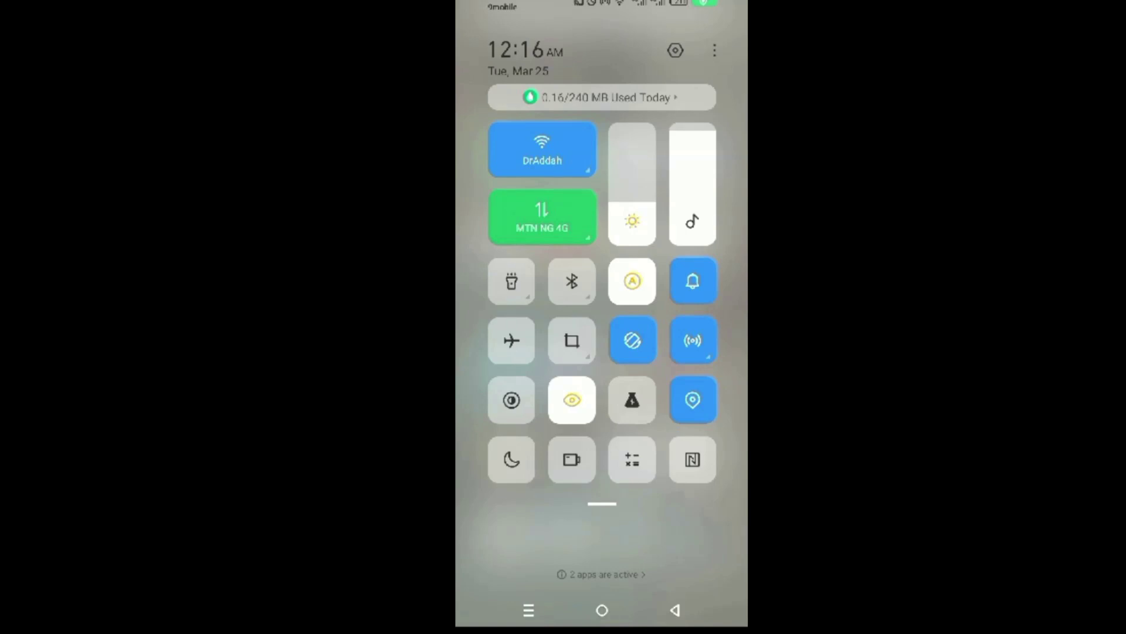
Toggle mobile data off and back on, then return to the home screen
click(542, 217)
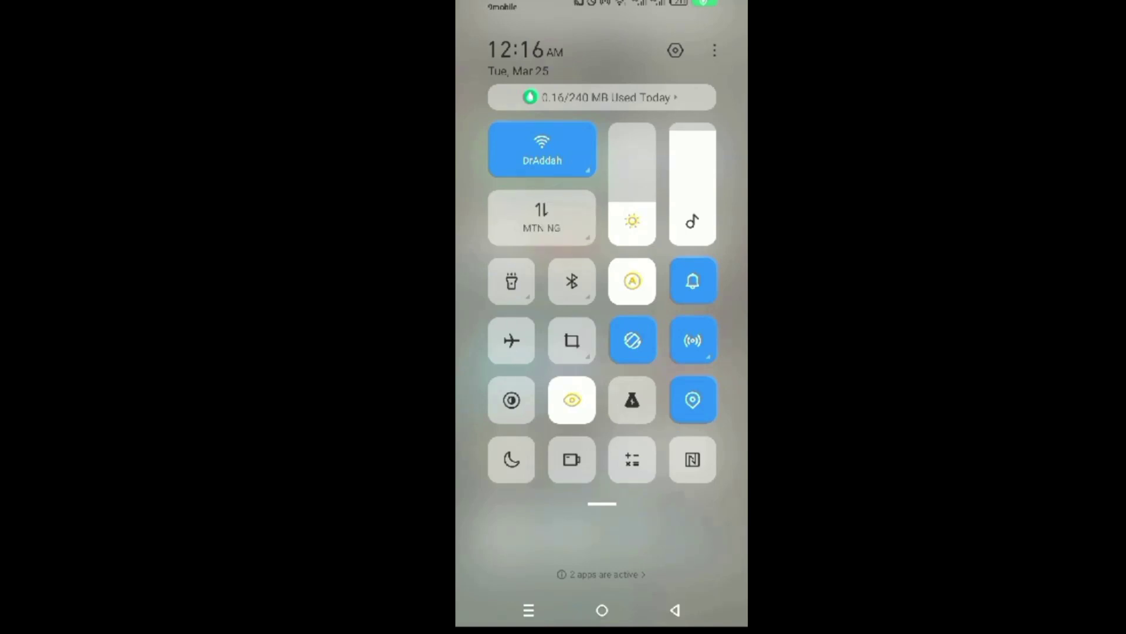
click(542, 217)
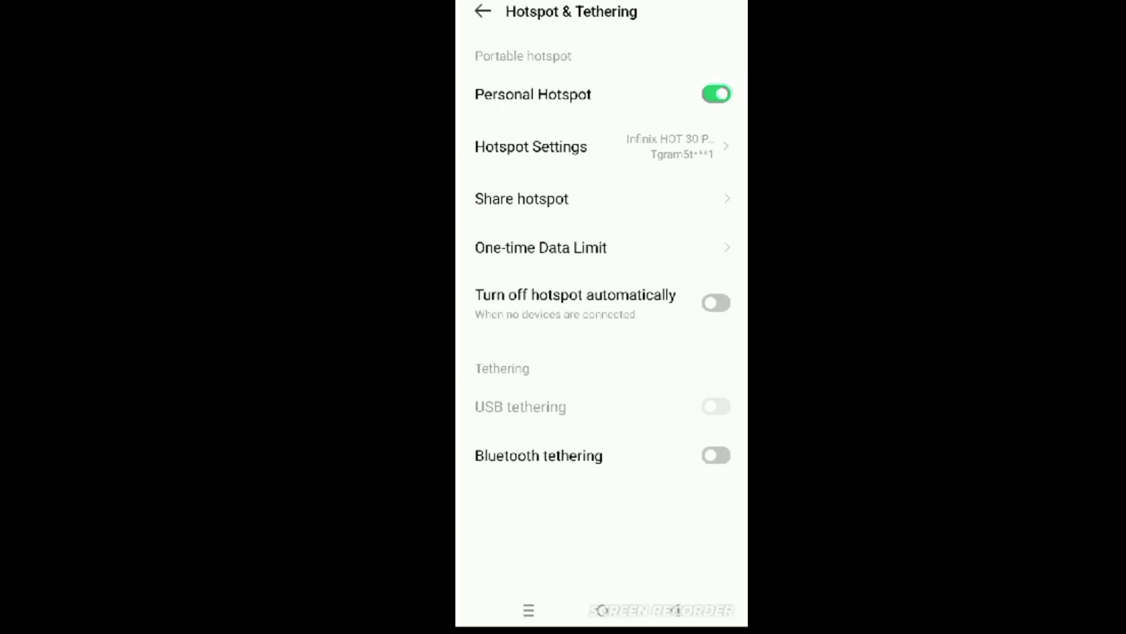
click(603, 610)
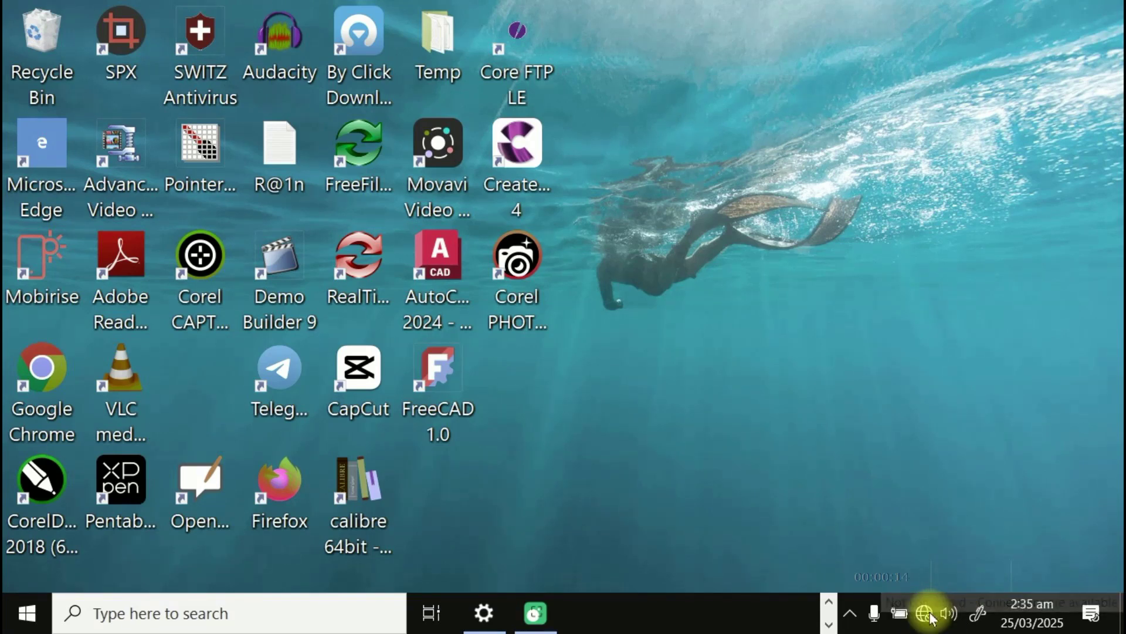
Select the Infinix HOT 30 PLAY network in the Wi-Fi list and connect
click(927, 616)
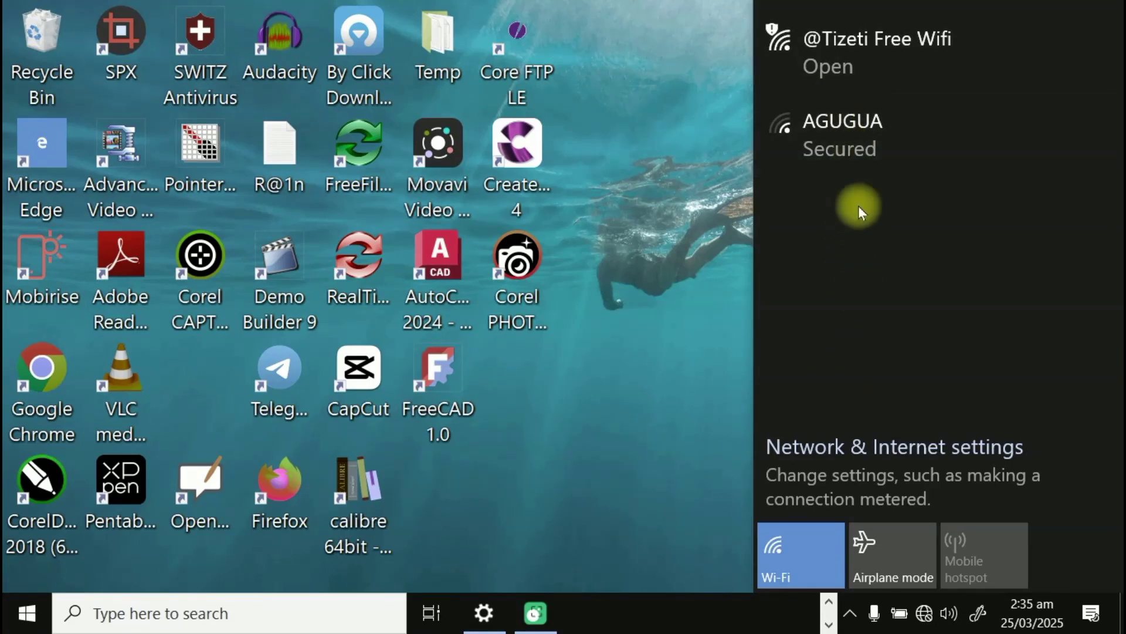
click(966, 469)
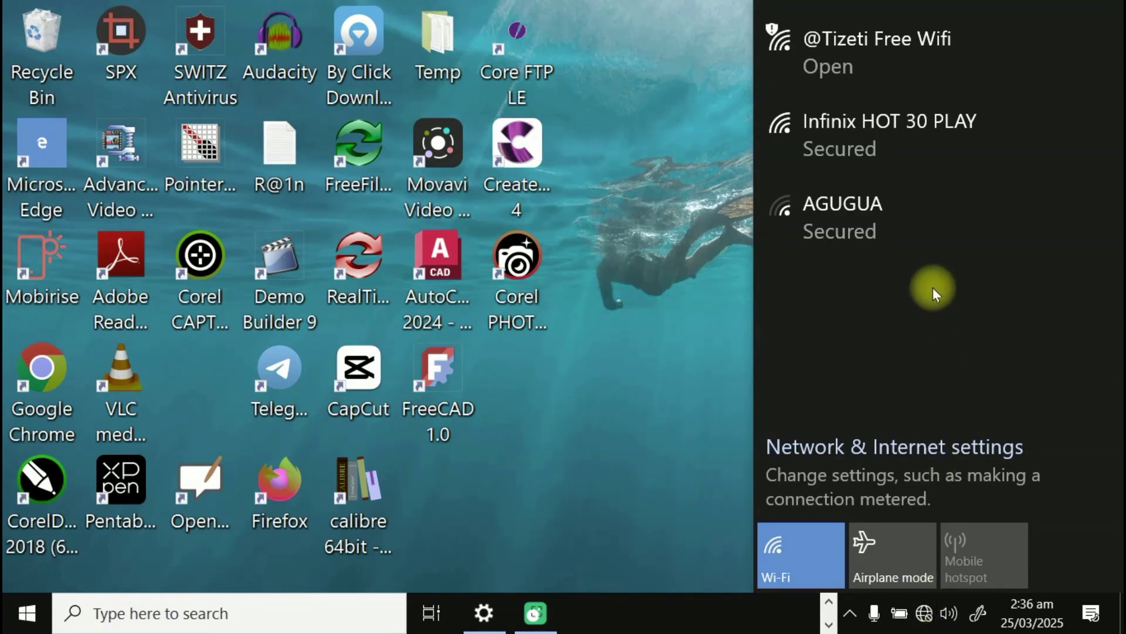
click(892, 129)
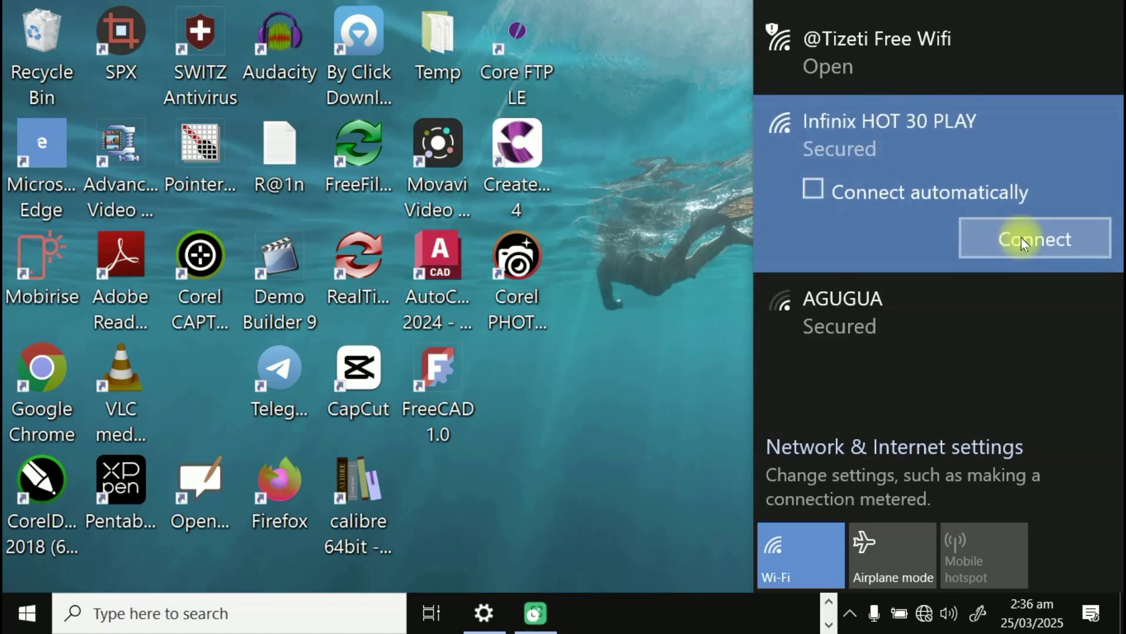
click(1053, 237)
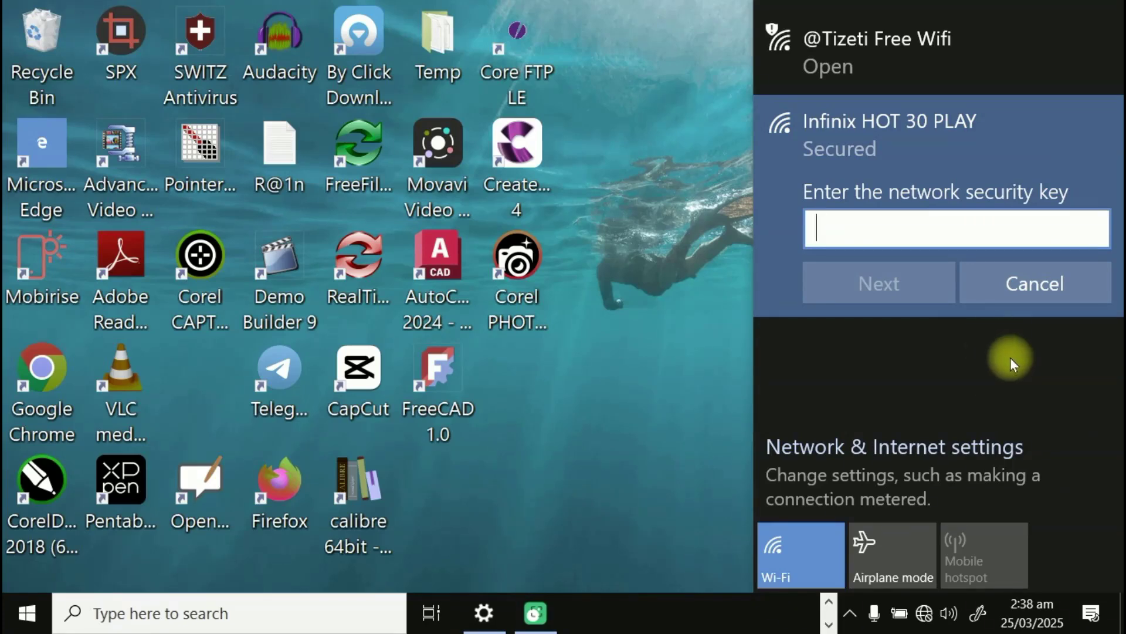
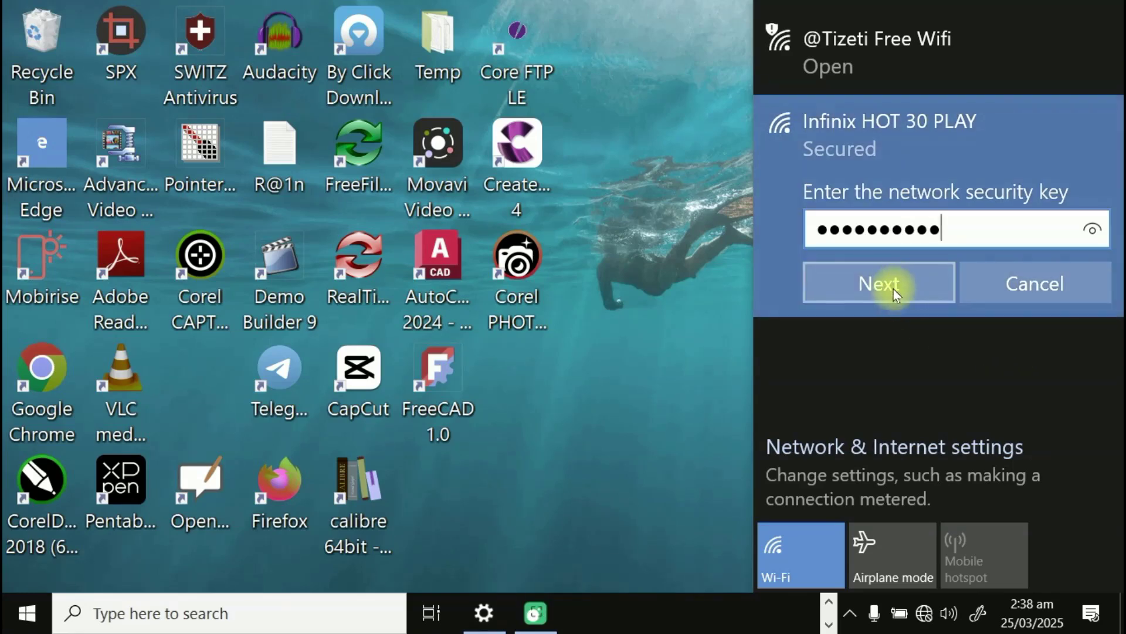
Enter the hotspot's security key, allow the PC to be discoverable, and close the network panel
click(895, 288)
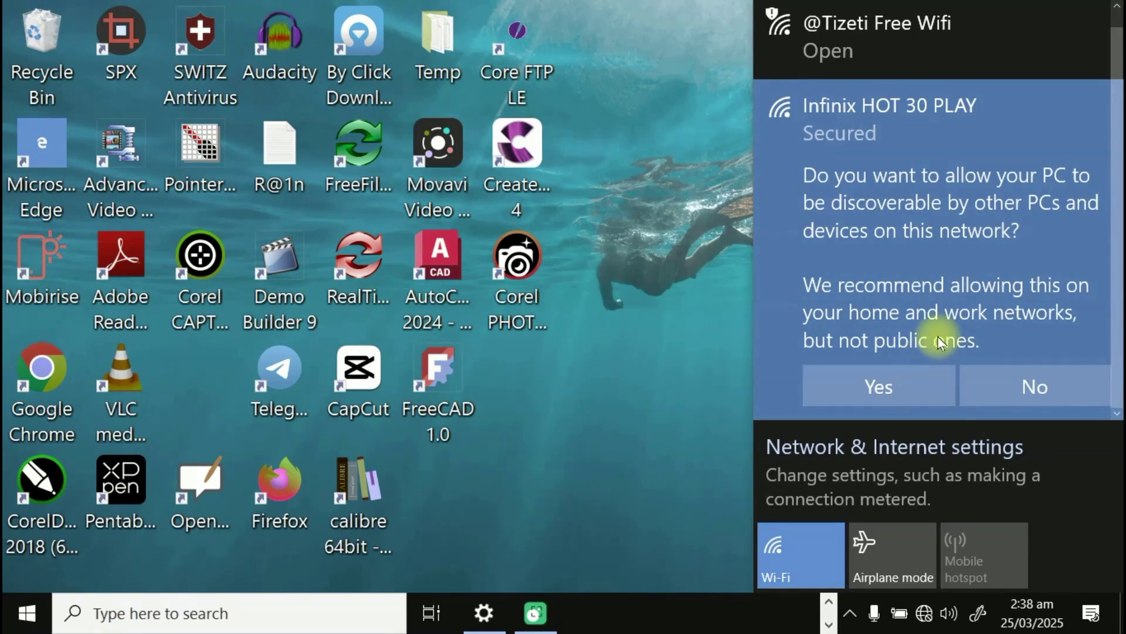
click(900, 385)
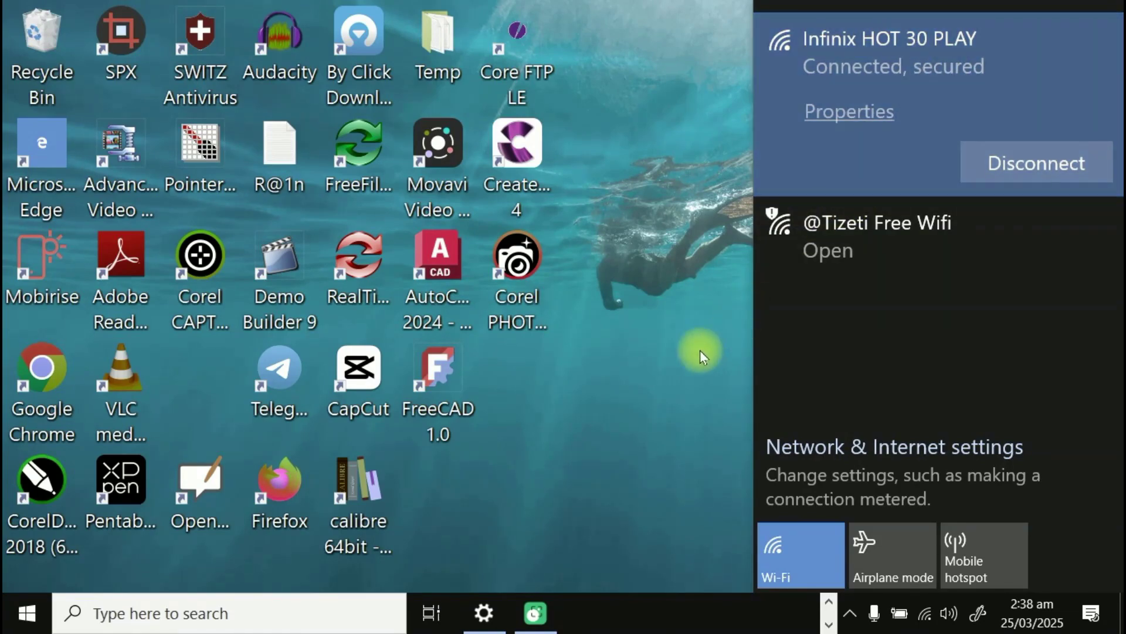
click(718, 341)
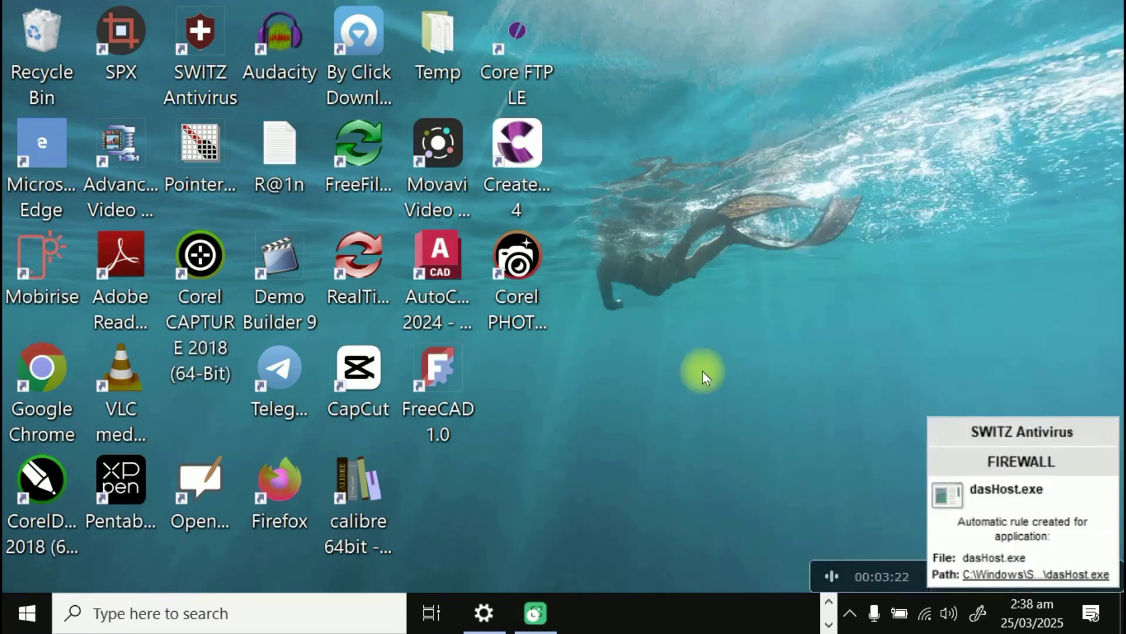
click(829, 604)
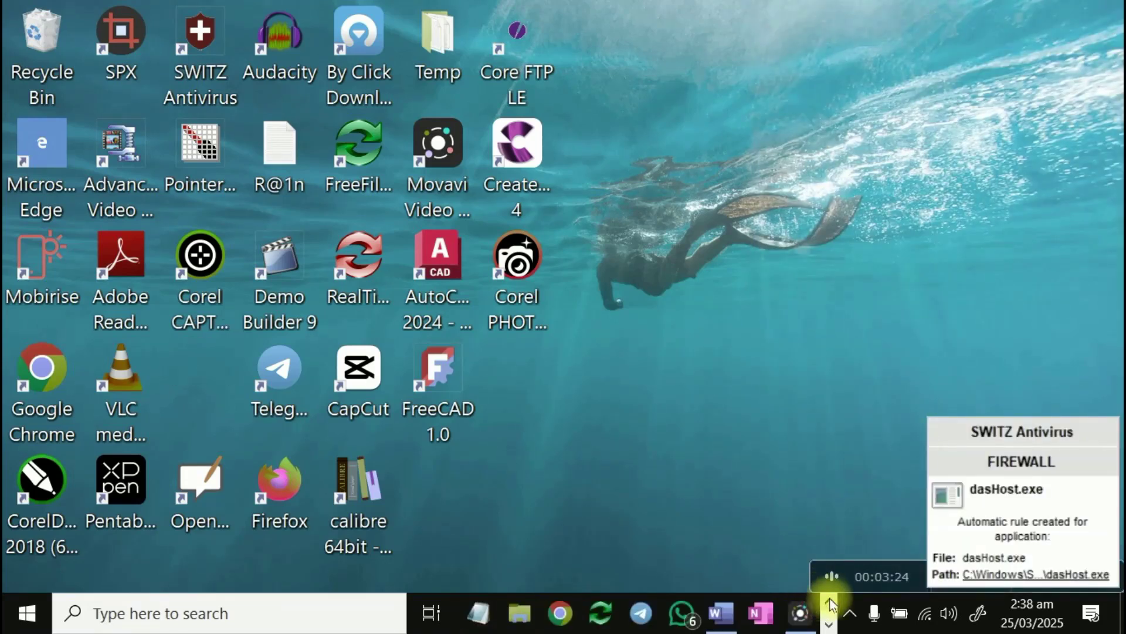
click(568, 621)
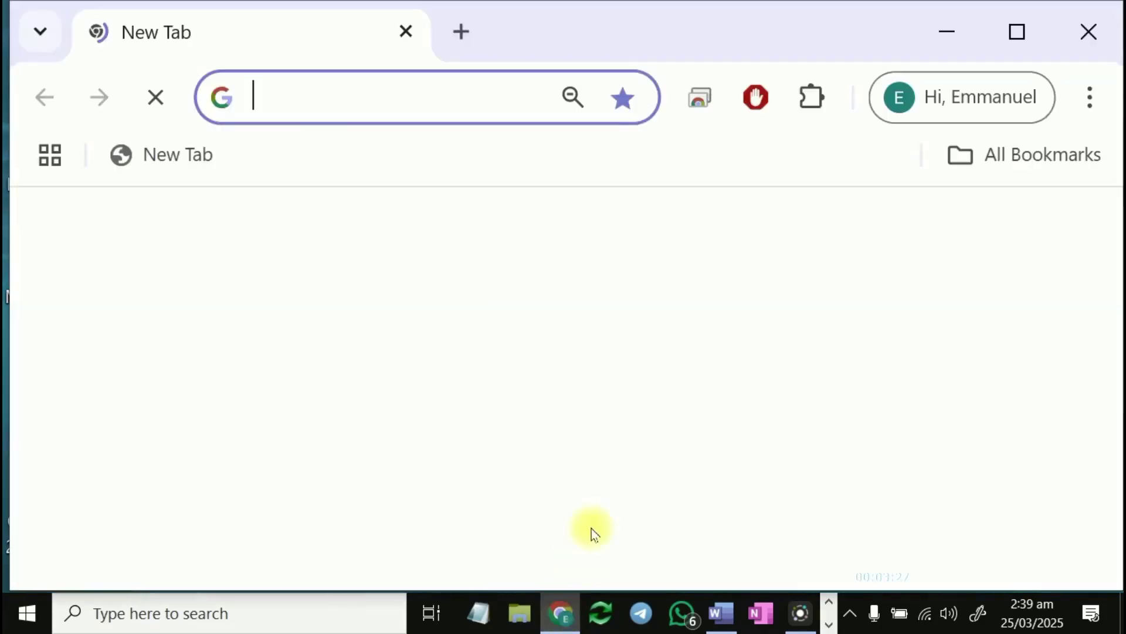
click(363, 98)
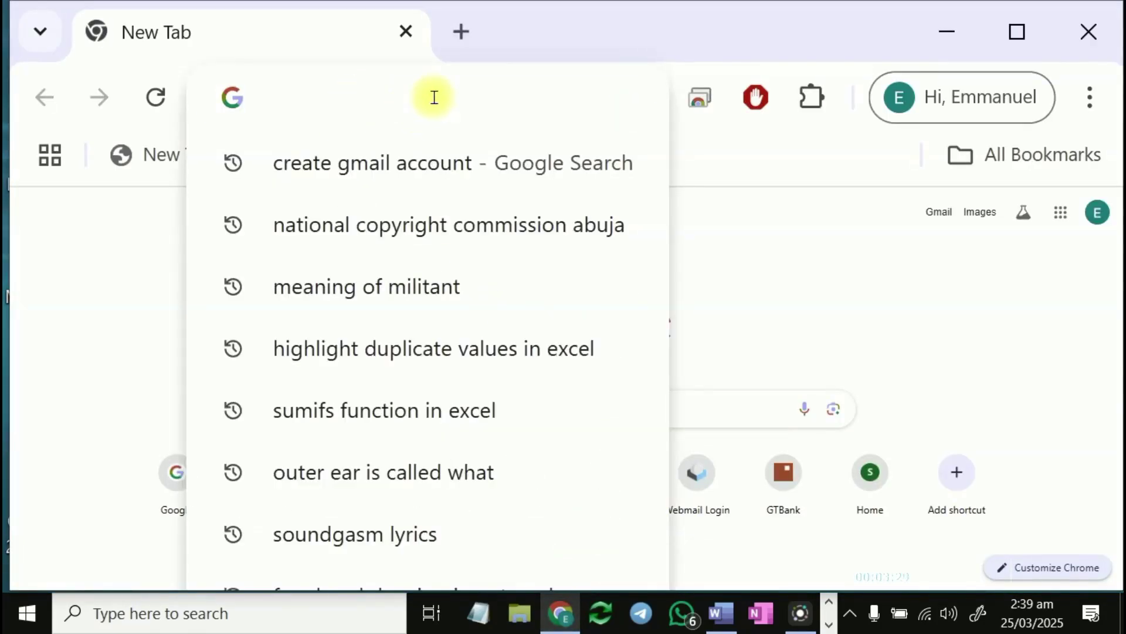
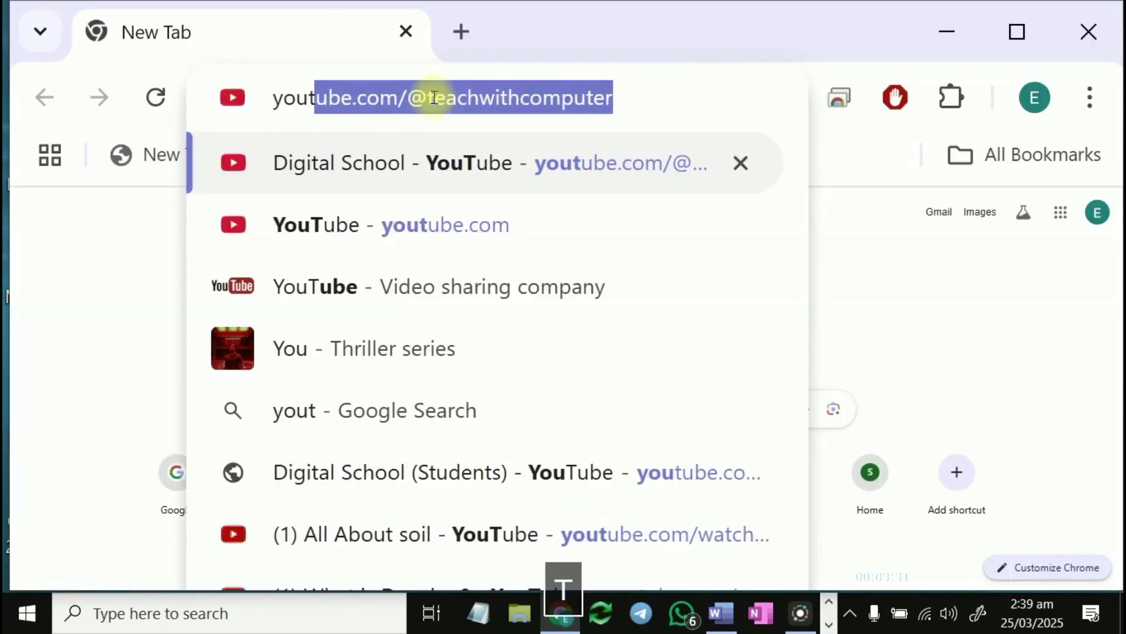
key(Return)
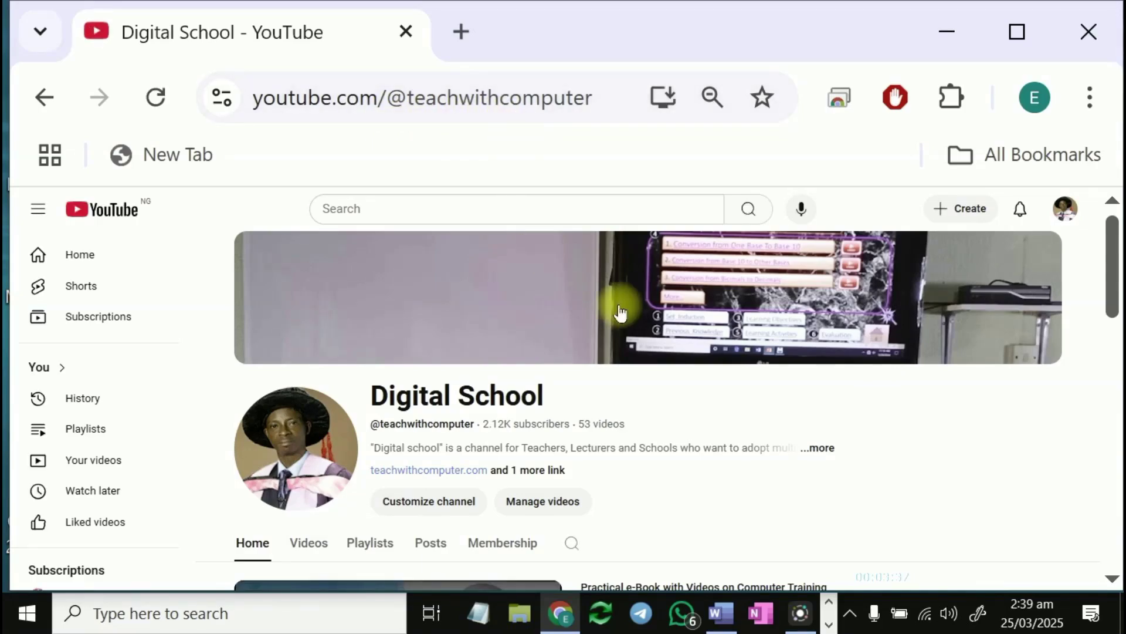
scroll(622, 313, down, 10)
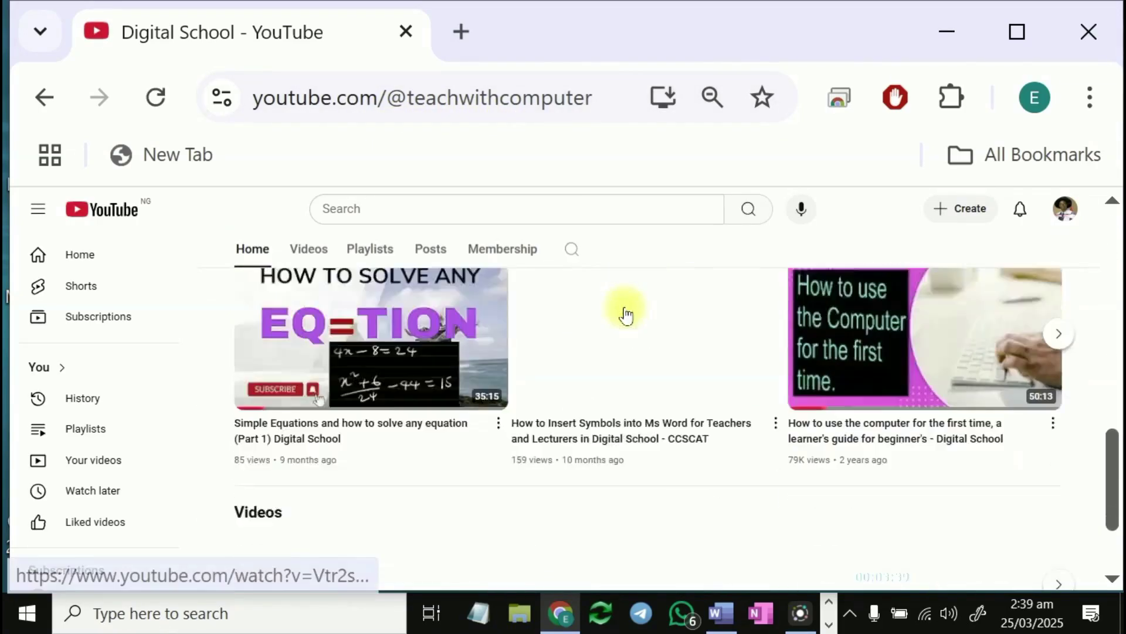
scroll(625, 315, down, 2)
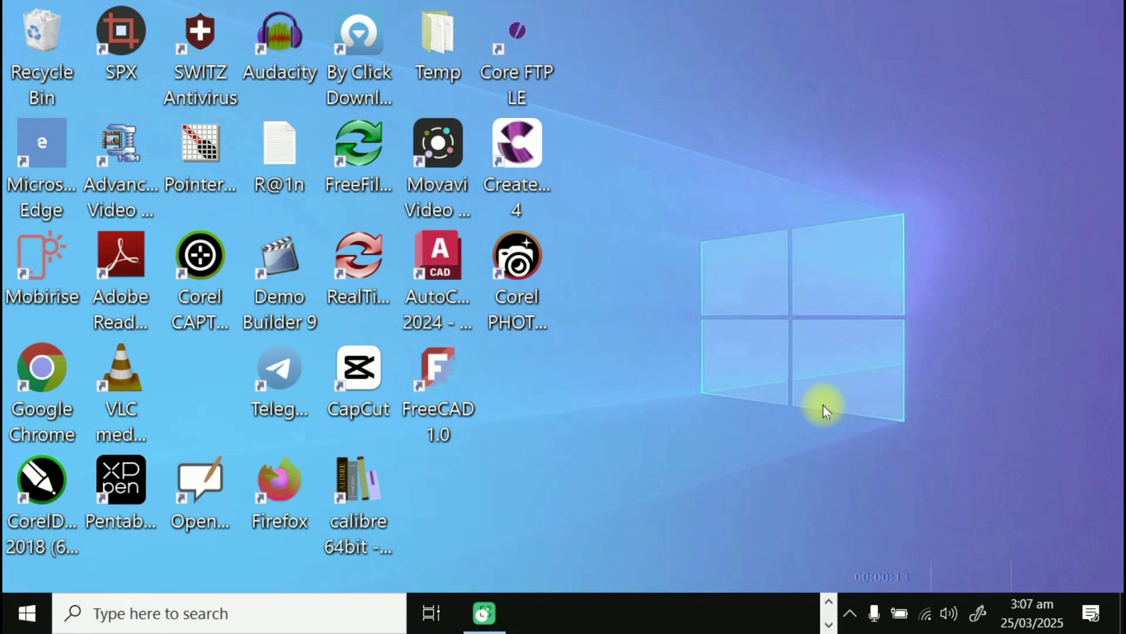
click(927, 615)
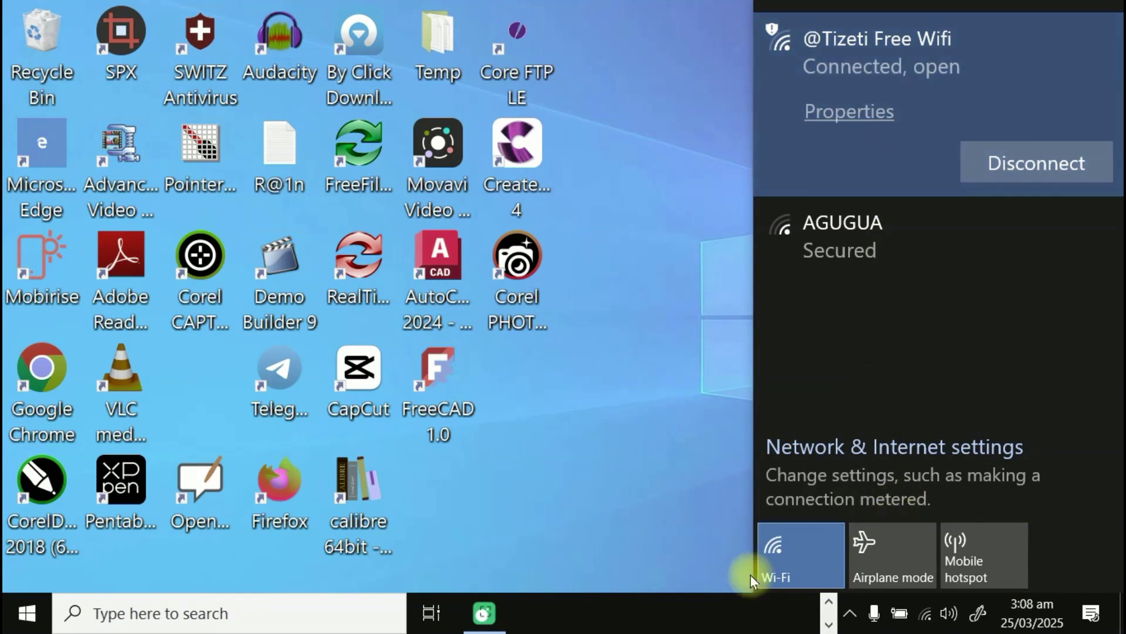
right_click(785, 556)
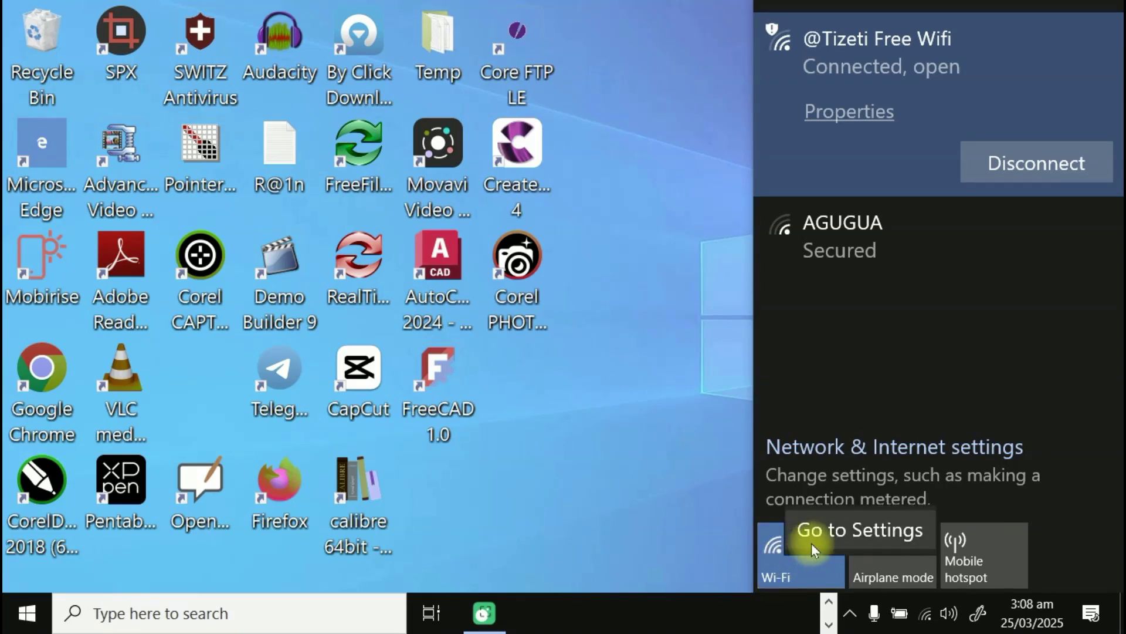
click(852, 531)
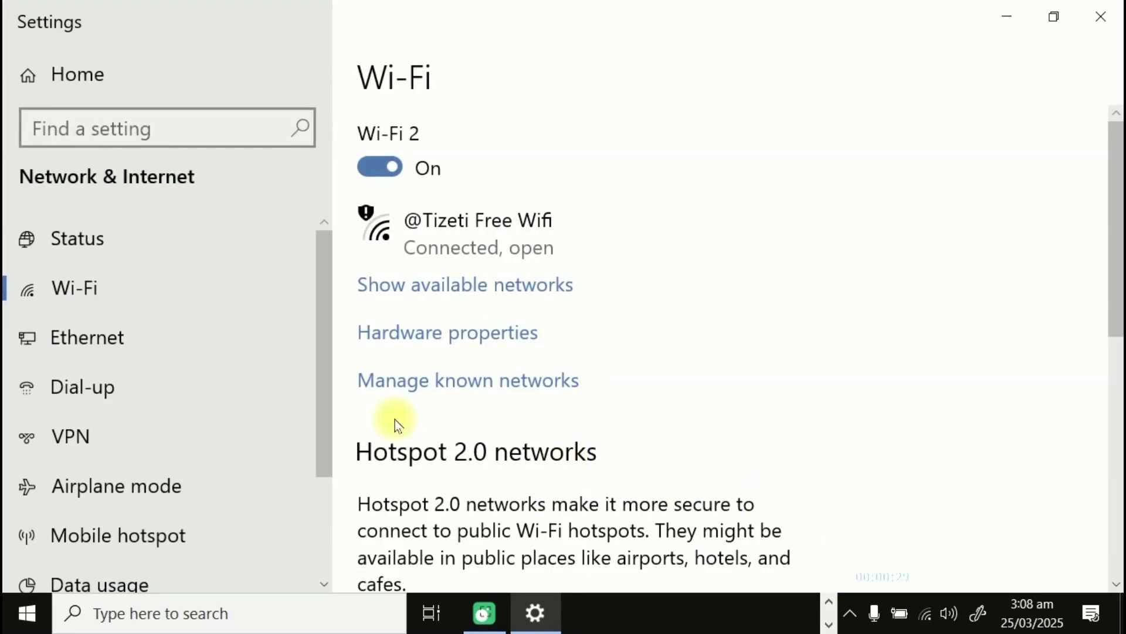
drag(323, 292, 322, 389)
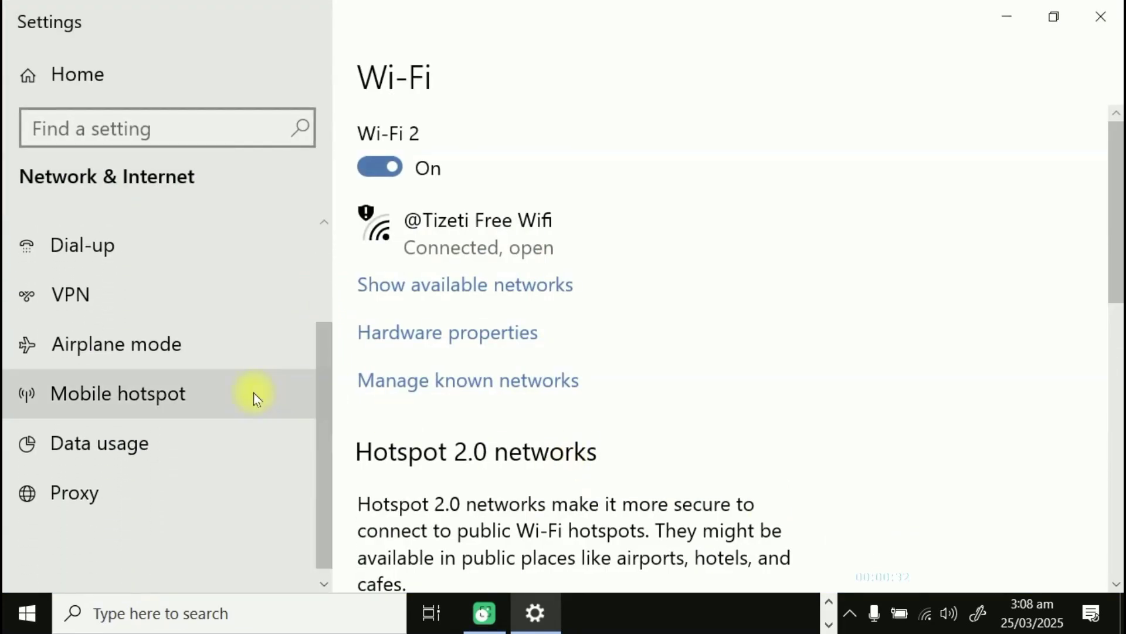
click(131, 401)
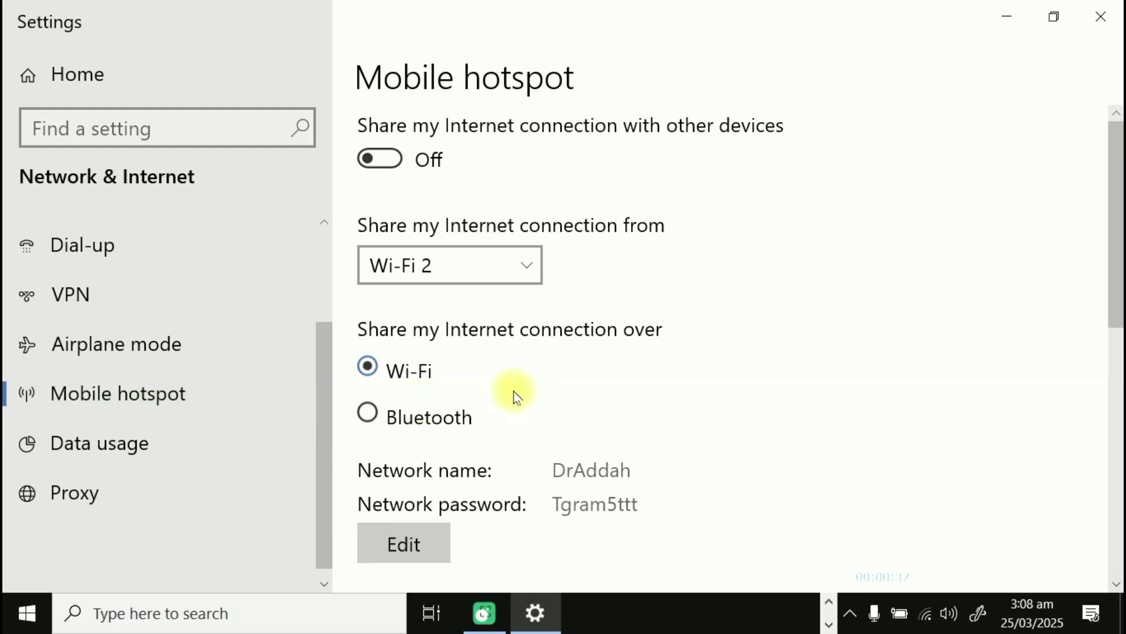
scroll(530, 387, down, 3)
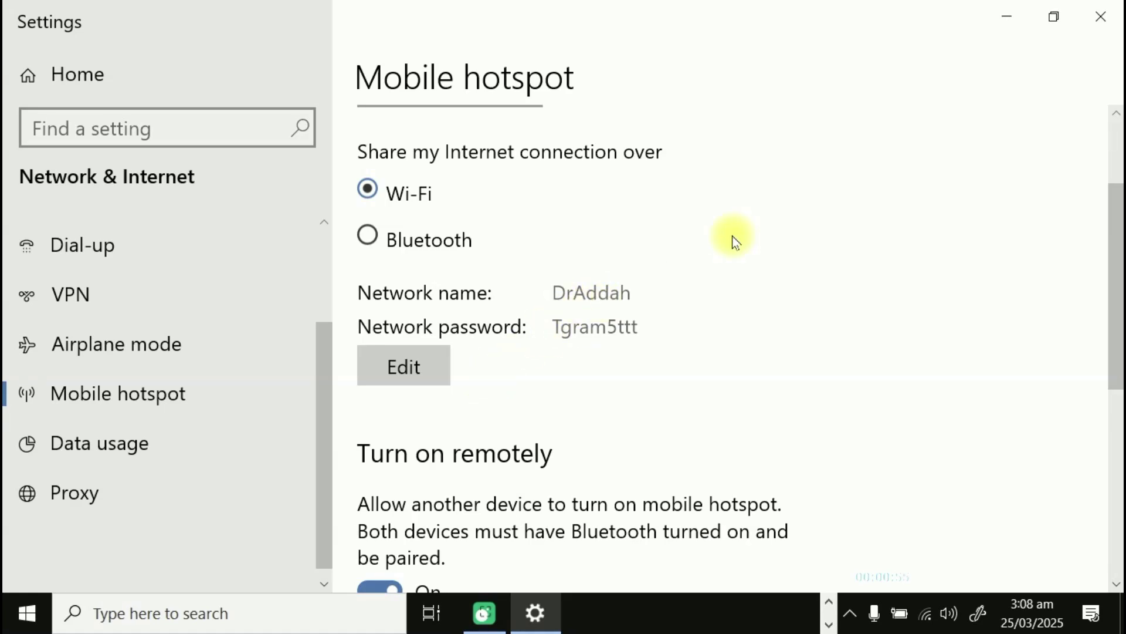
click(1099, 25)
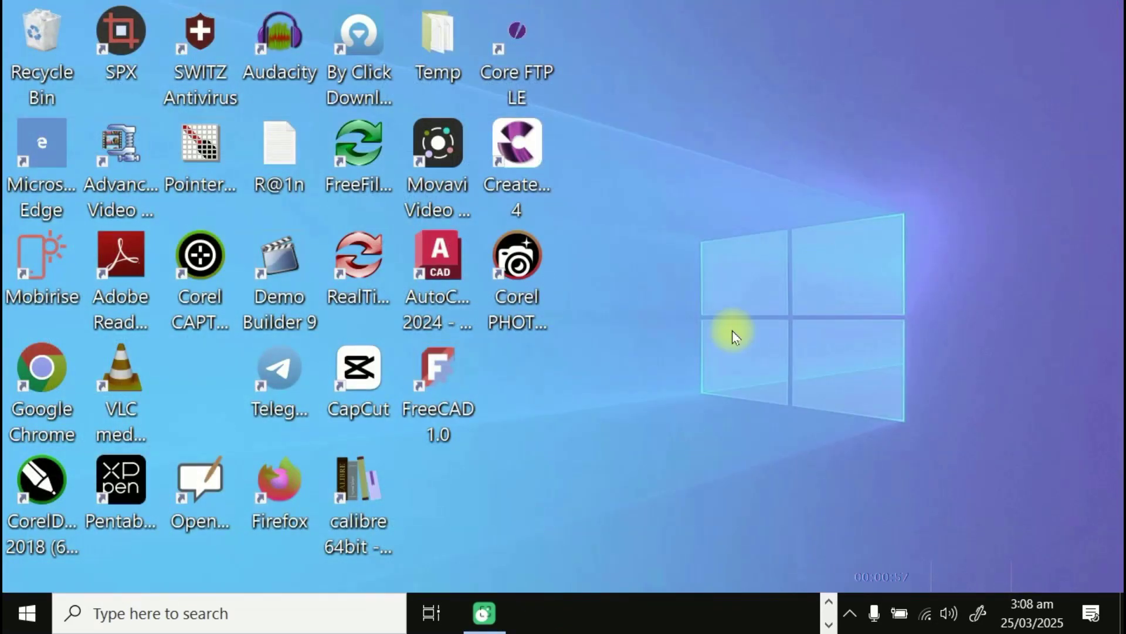
click(829, 603)
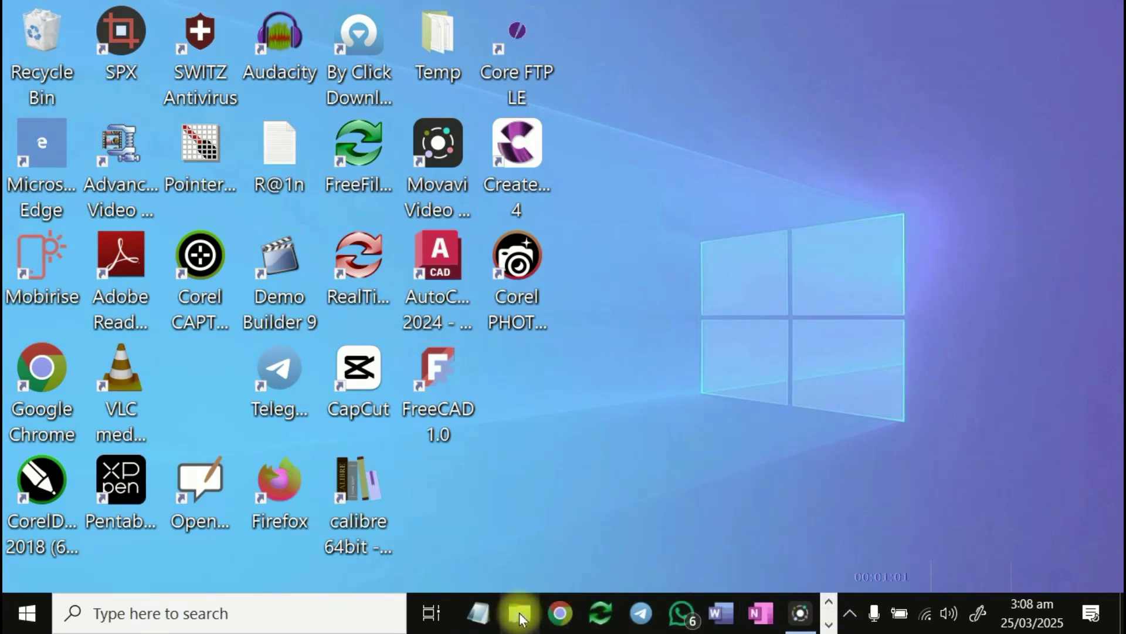
Open Properties for This PC in File Explorer to view the computer name DrAddah
click(520, 614)
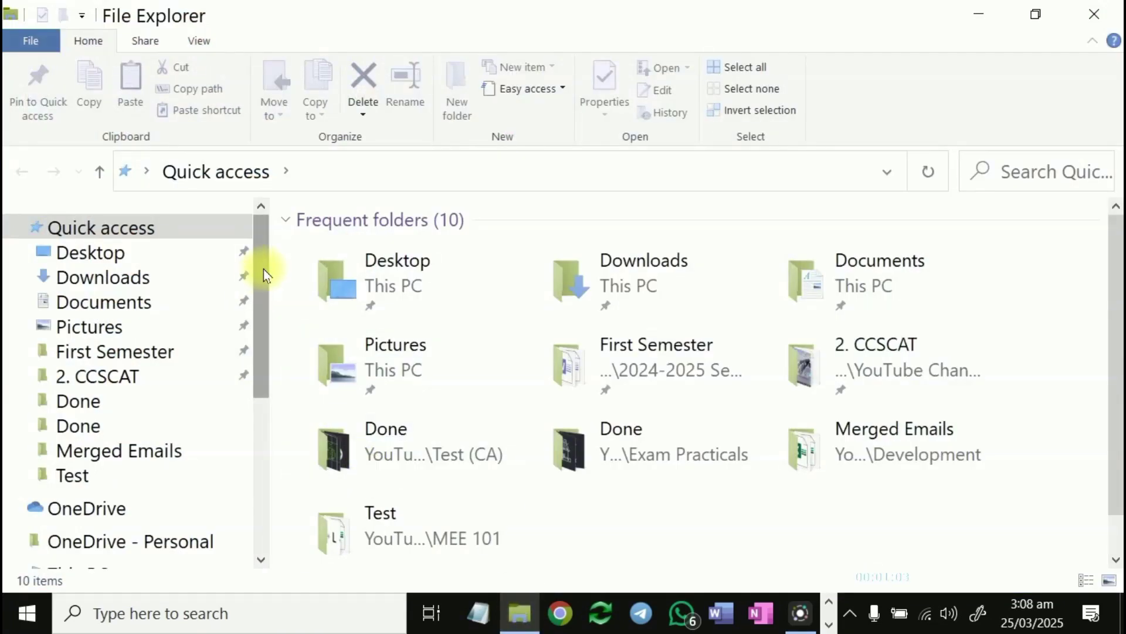
scroll(264, 293, down, 1)
drag(265, 316, 264, 364)
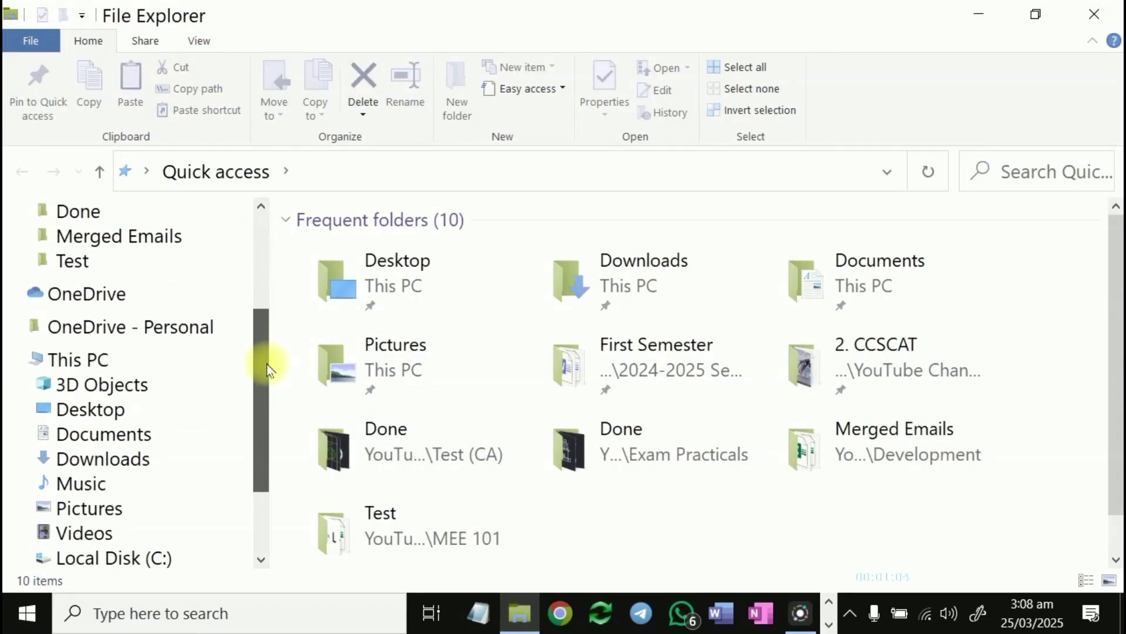
right_click(97, 365)
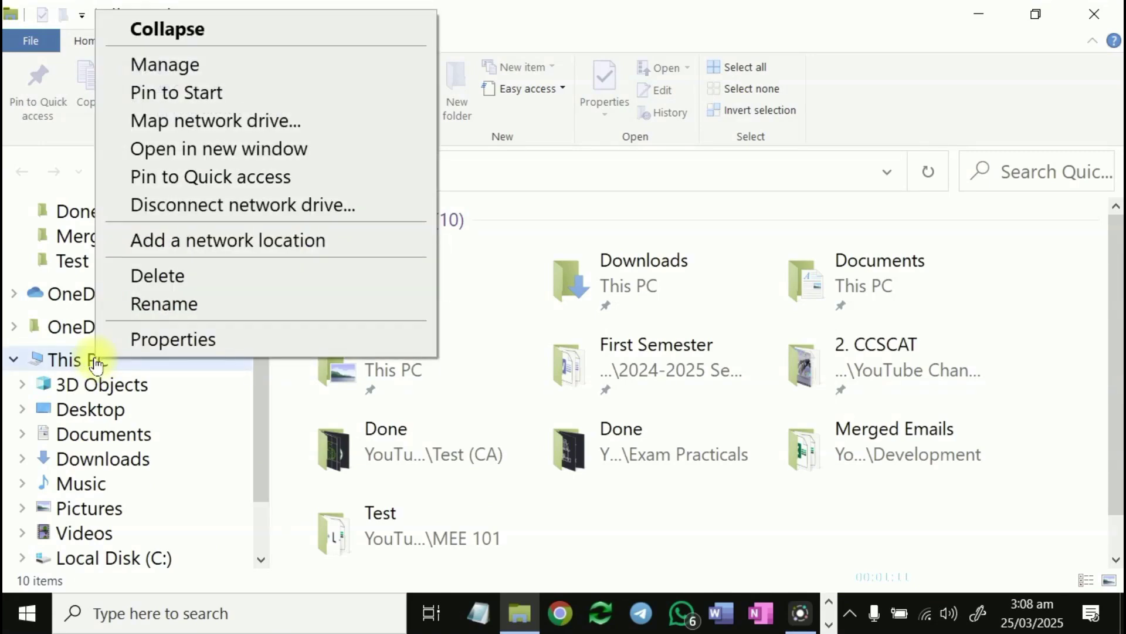
click(189, 343)
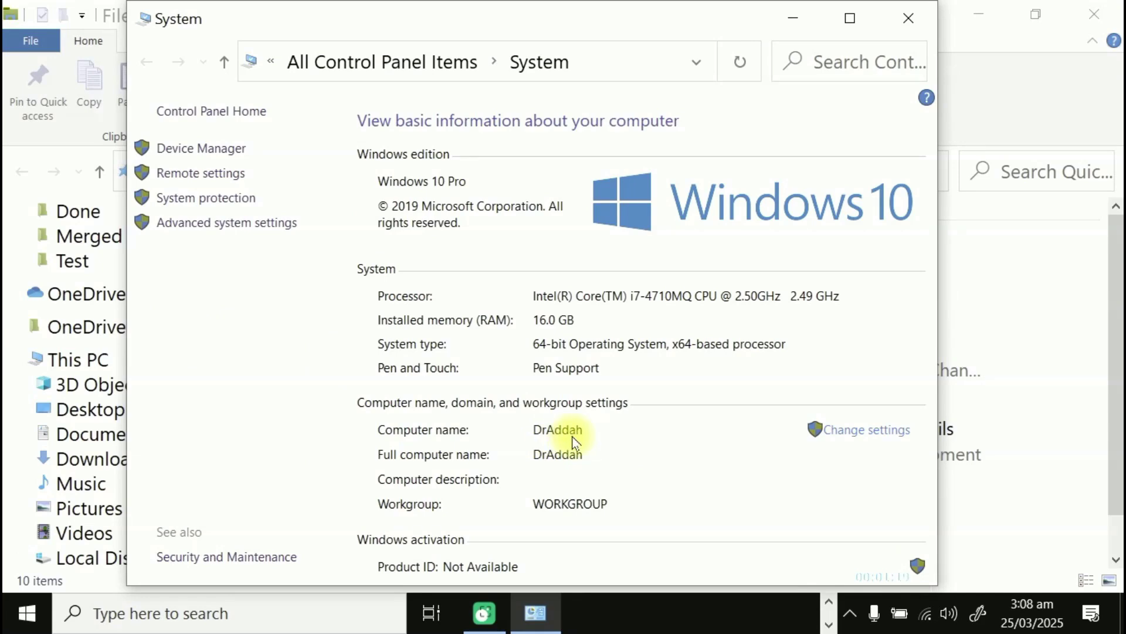
In Computer Name/Domain Changes, edit the computer name from DrAddah to Addah
click(863, 439)
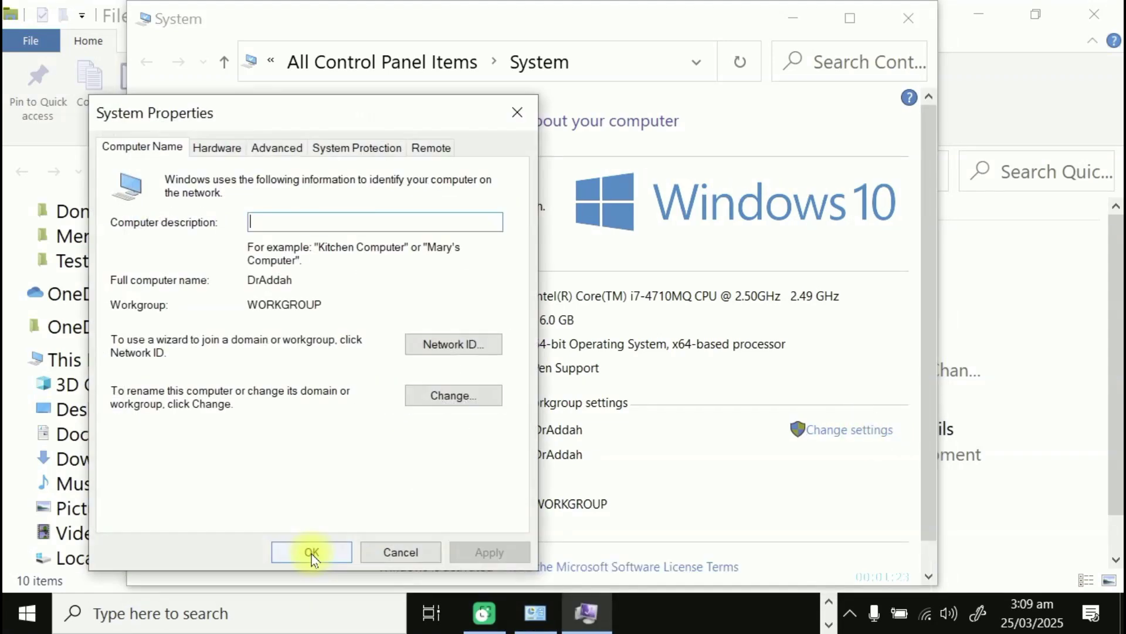
drag(326, 105, 417, 91)
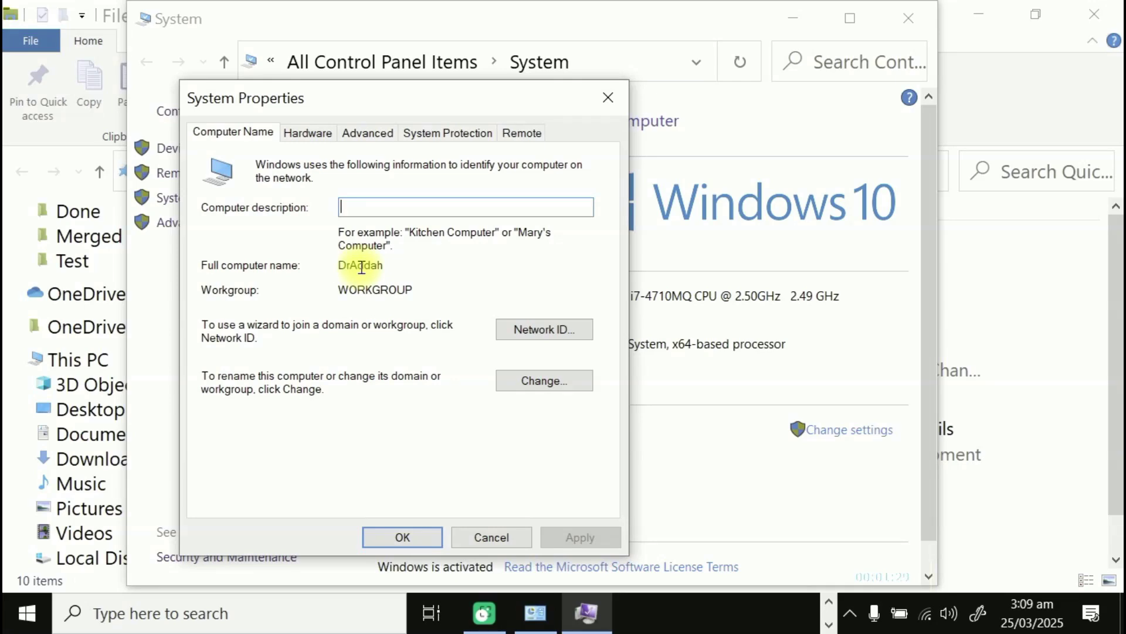
click(545, 387)
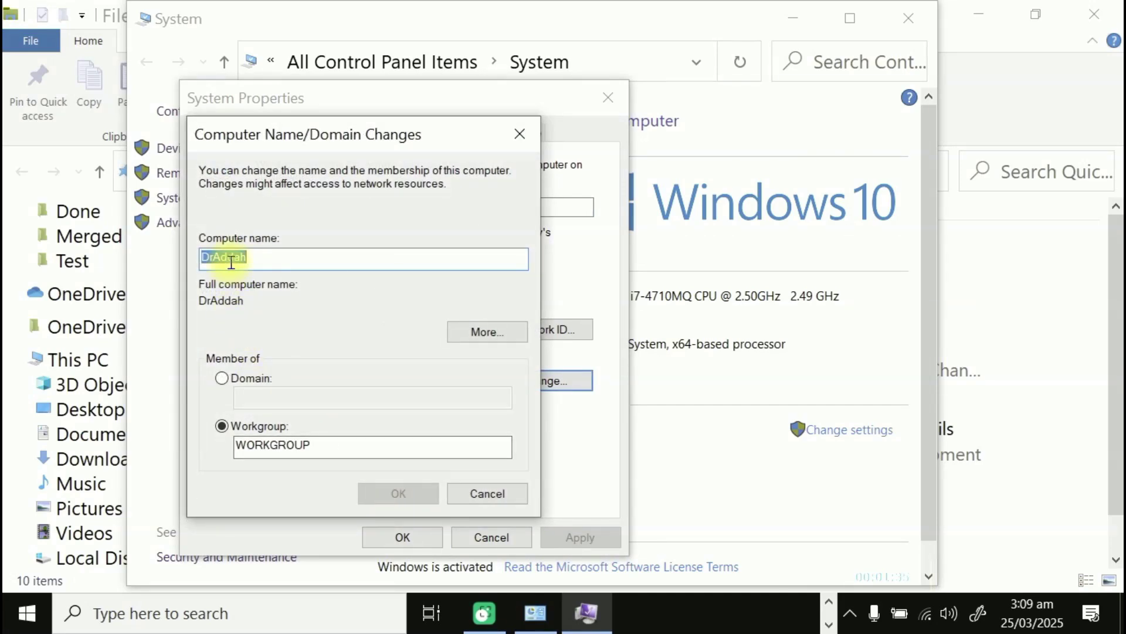
click(227, 258)
click(211, 258)
key(BackSpace)
key(BackSpace)
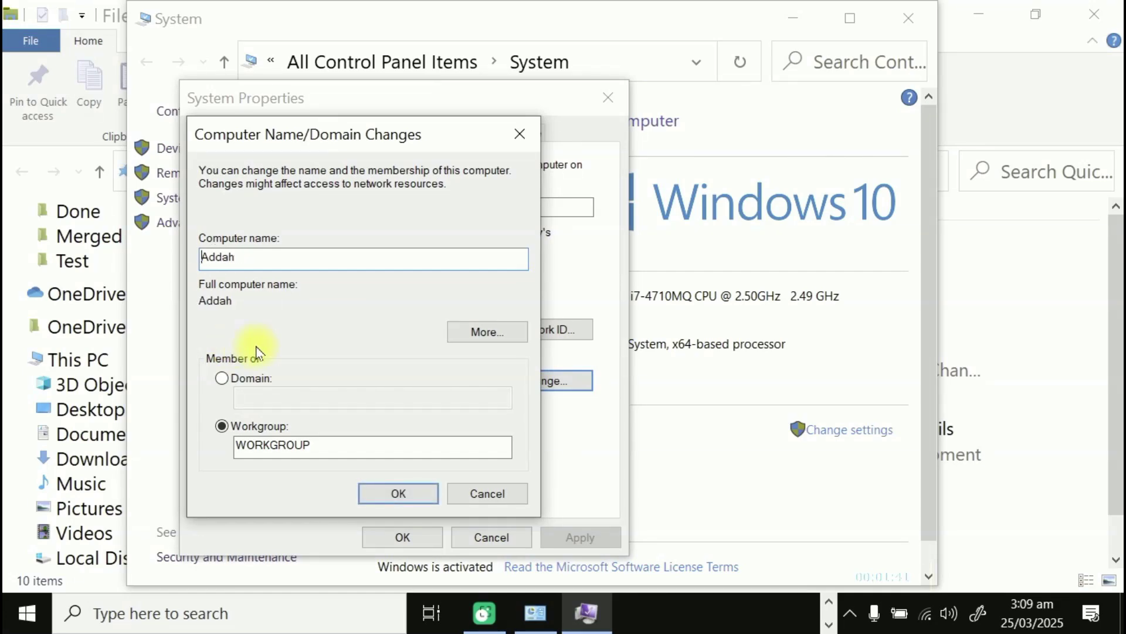
Apply the name Addah, acknowledge the restart notice, and close System Properties
click(406, 494)
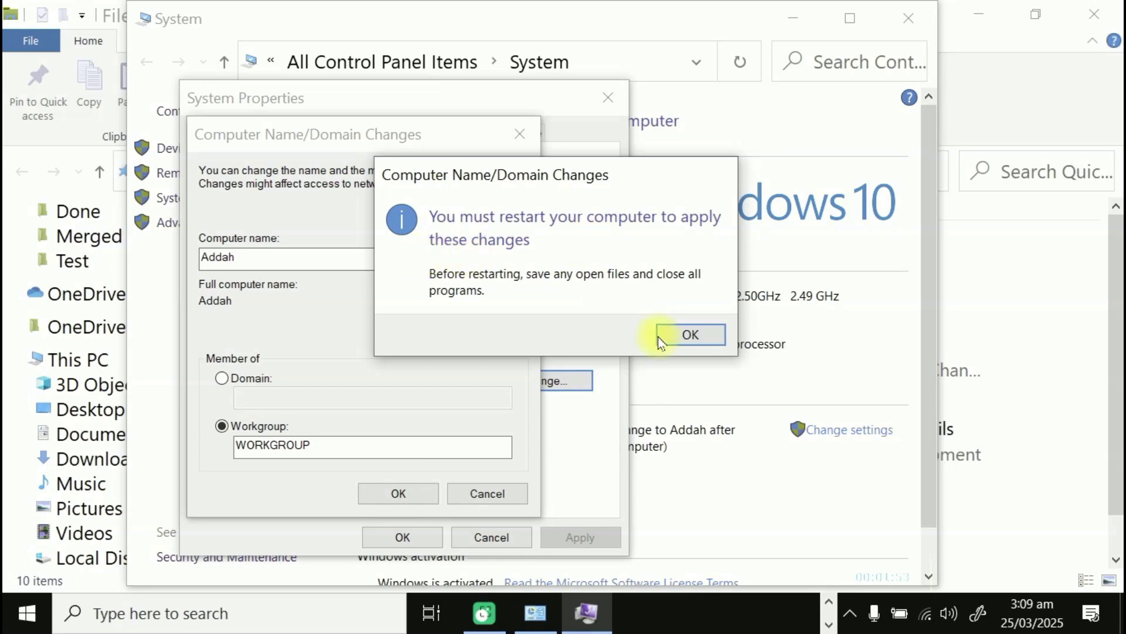
click(692, 339)
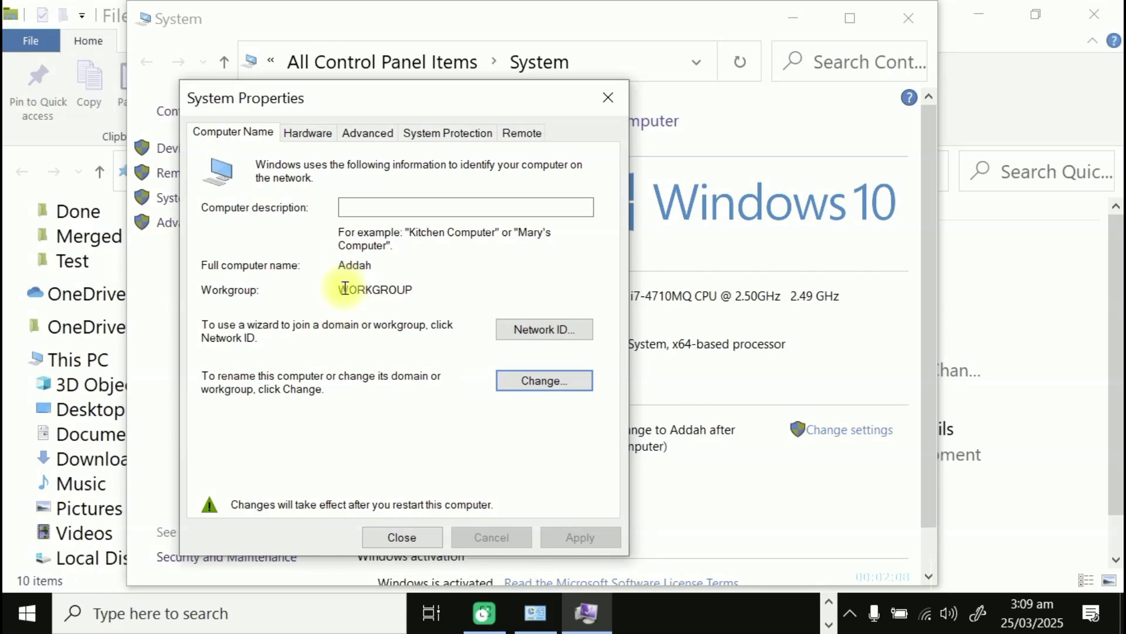
click(413, 539)
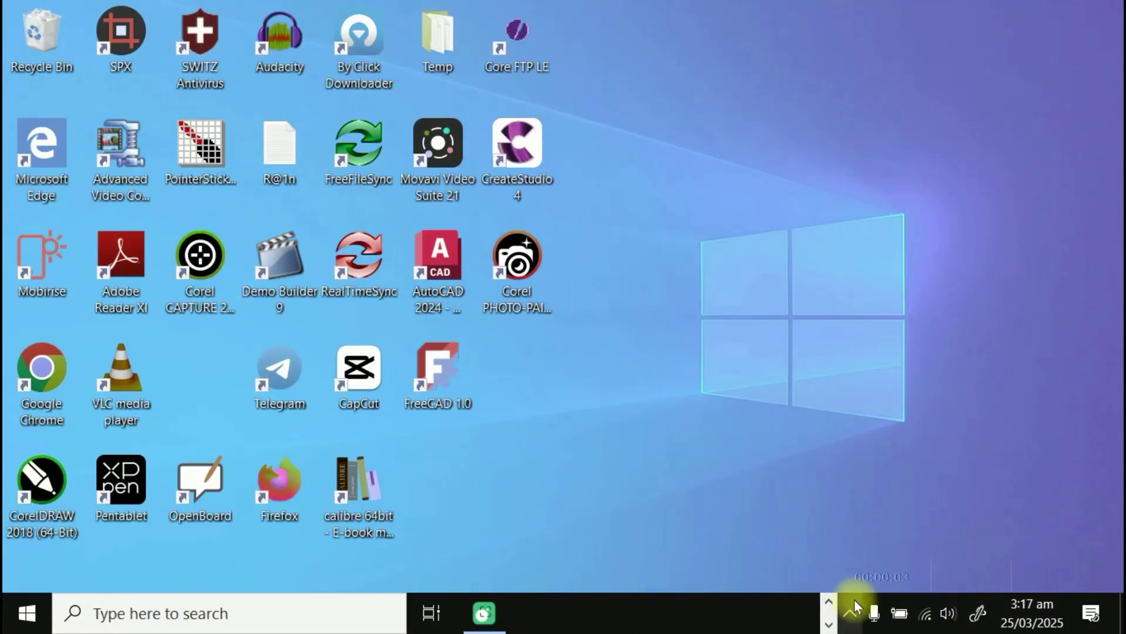
click(828, 602)
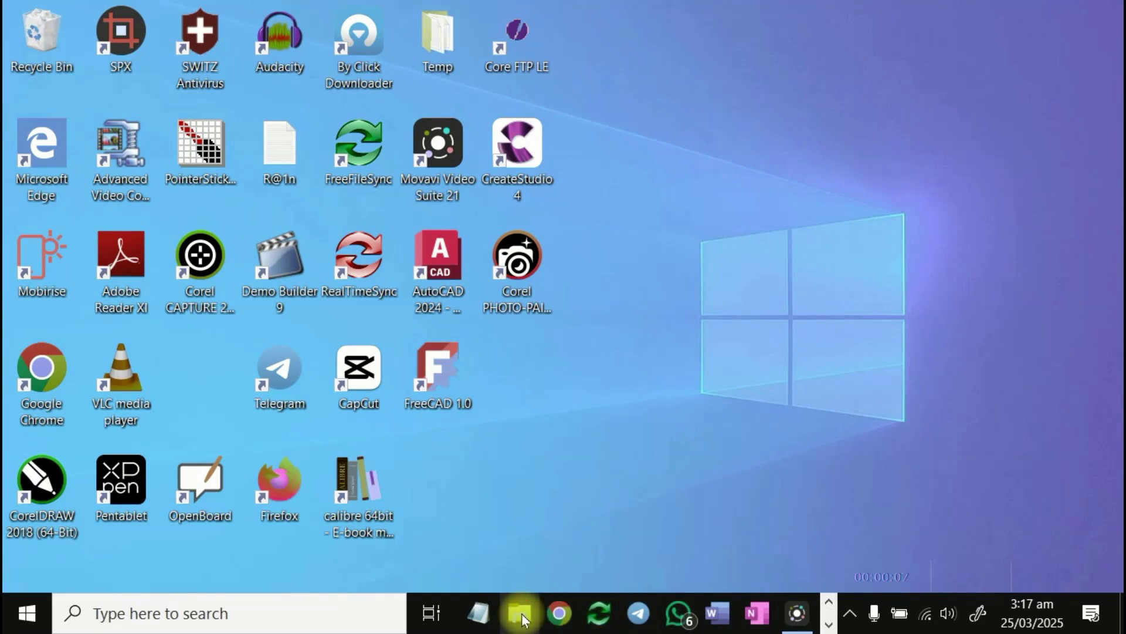
click(520, 613)
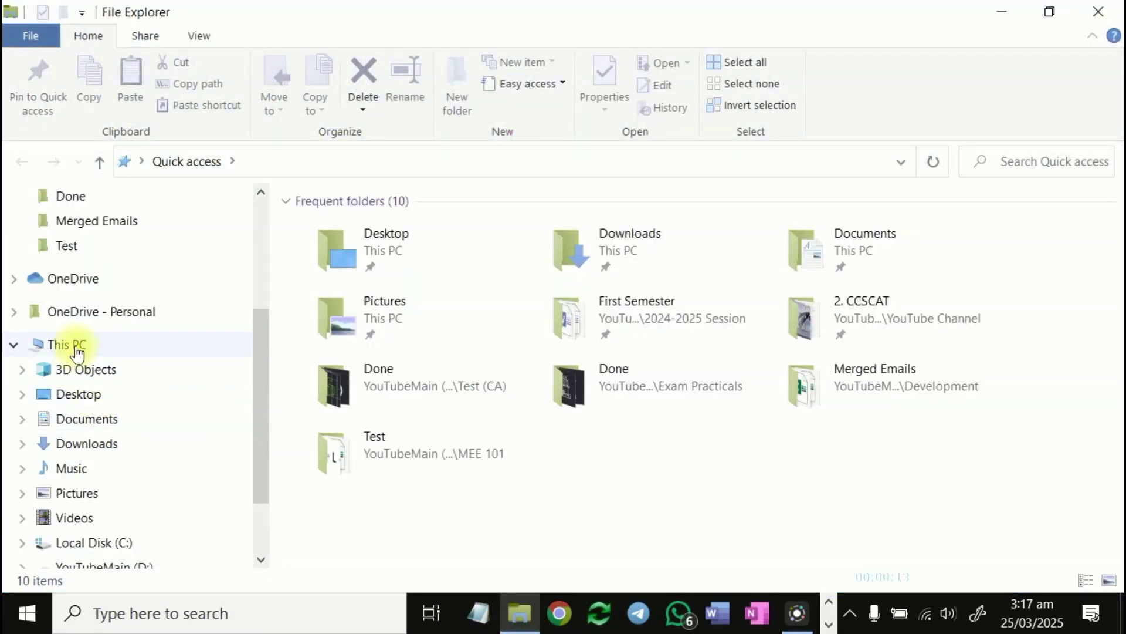
right_click(77, 346)
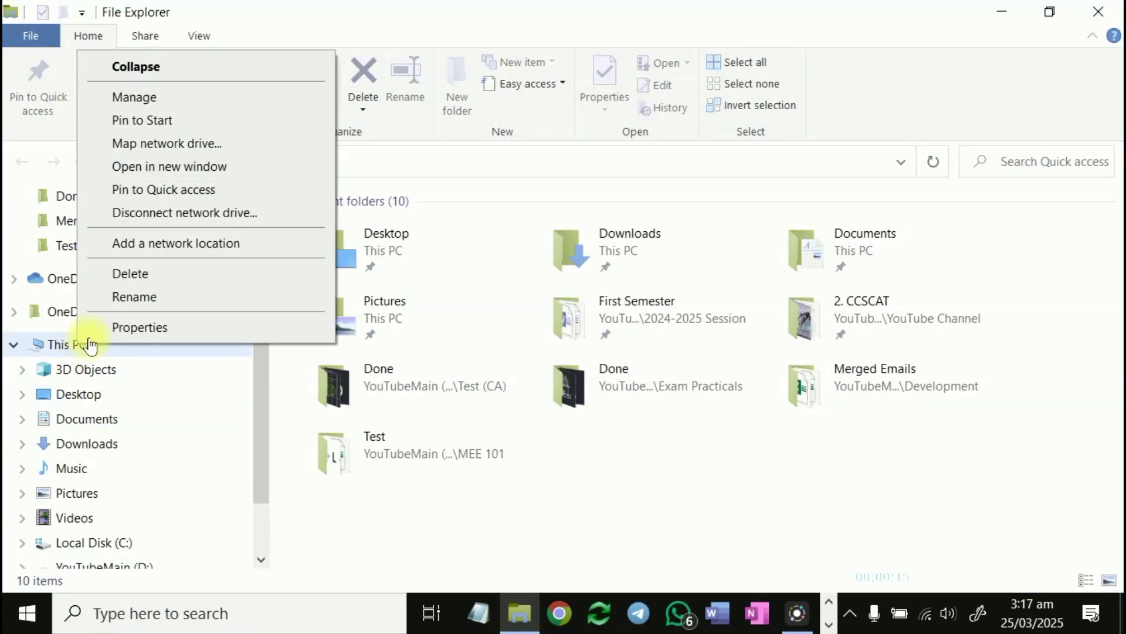
click(142, 328)
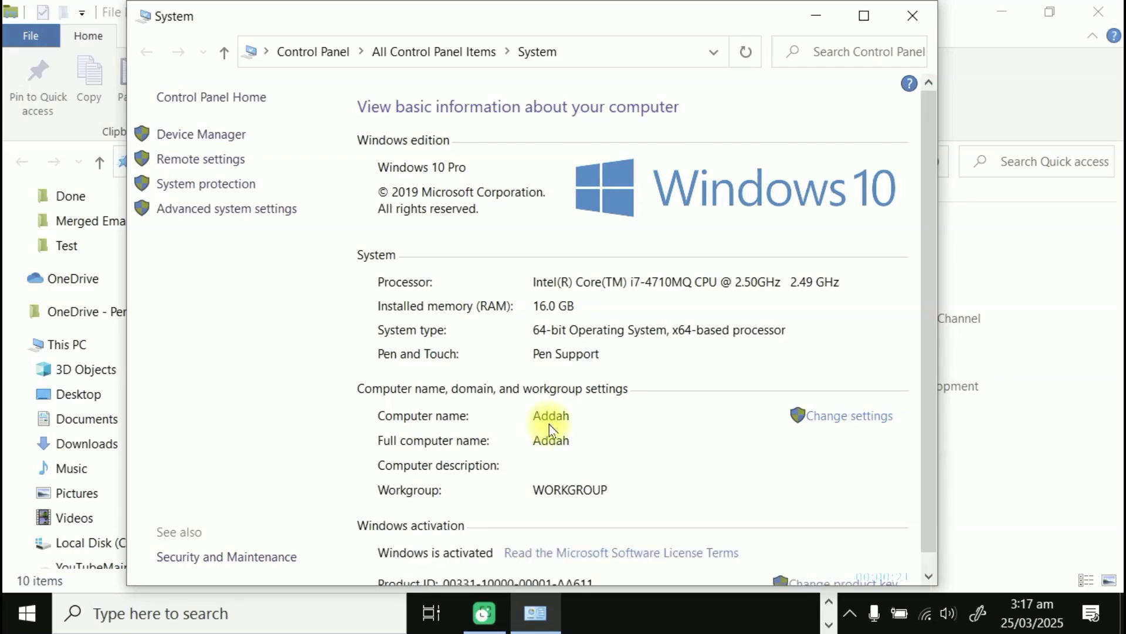
click(912, 15)
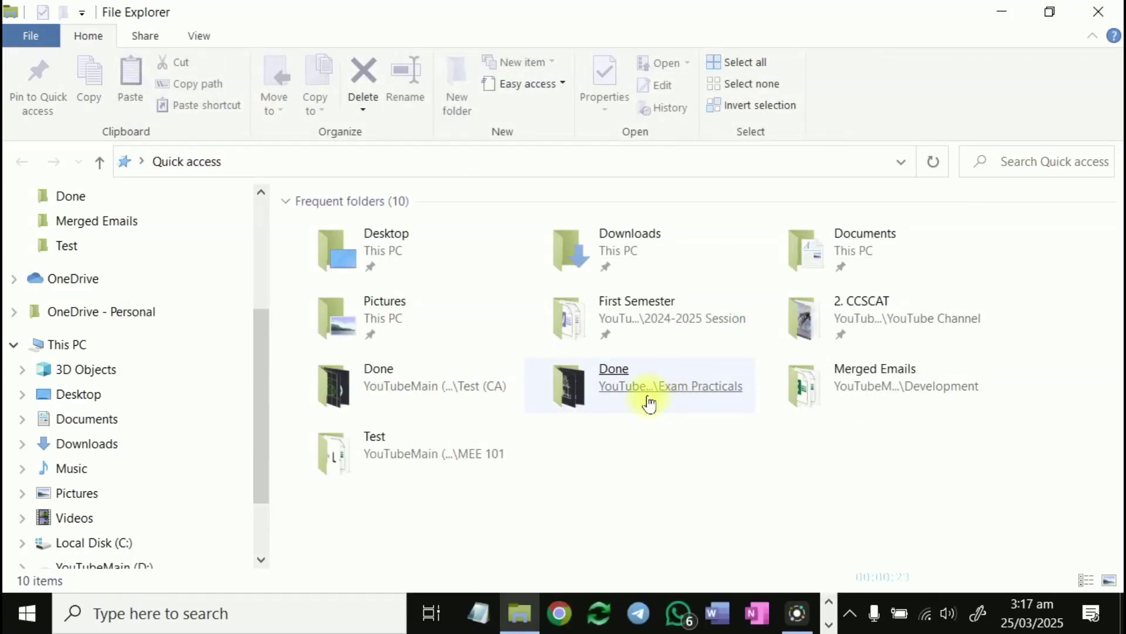
click(1098, 12)
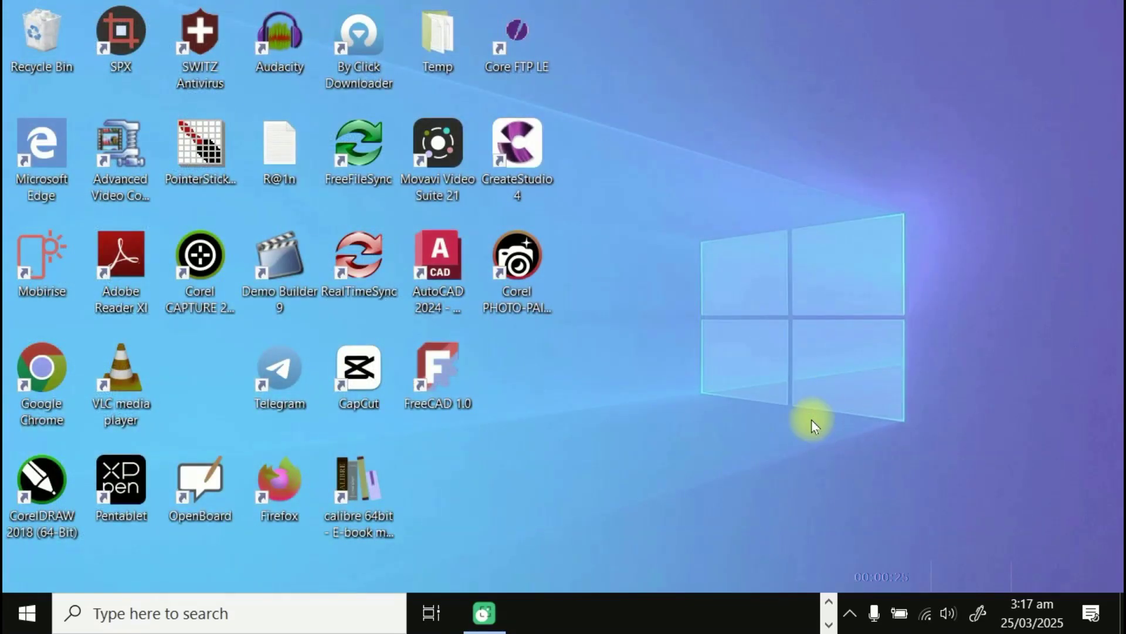
Go to Wi-Fi settings from the taskbar network tile, then the Mobile hotspot page
click(927, 615)
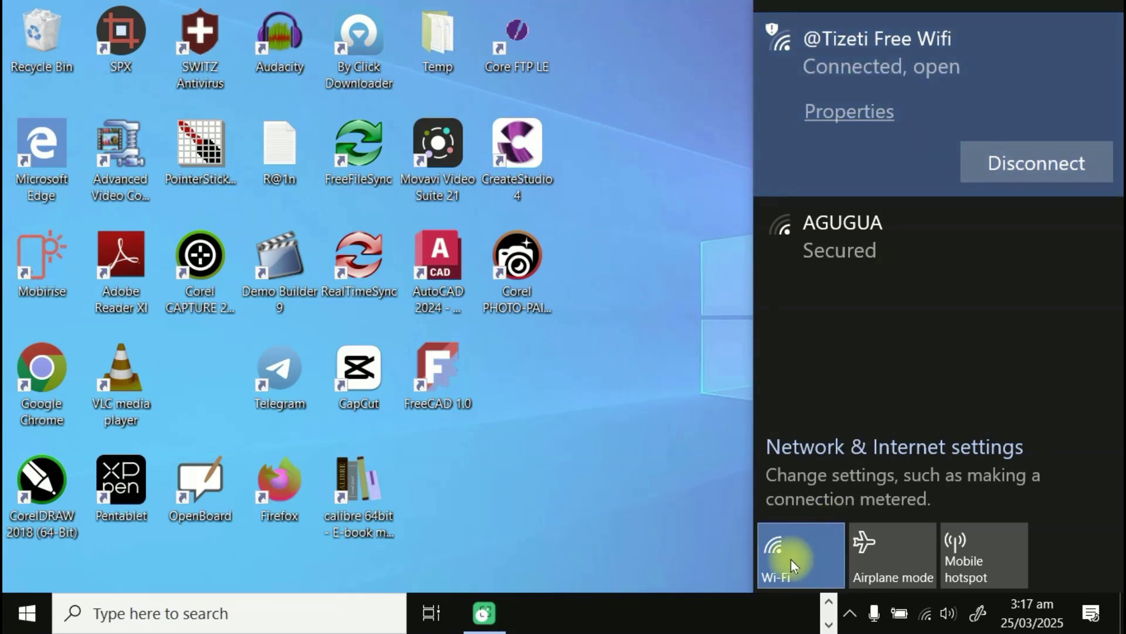
right_click(790, 559)
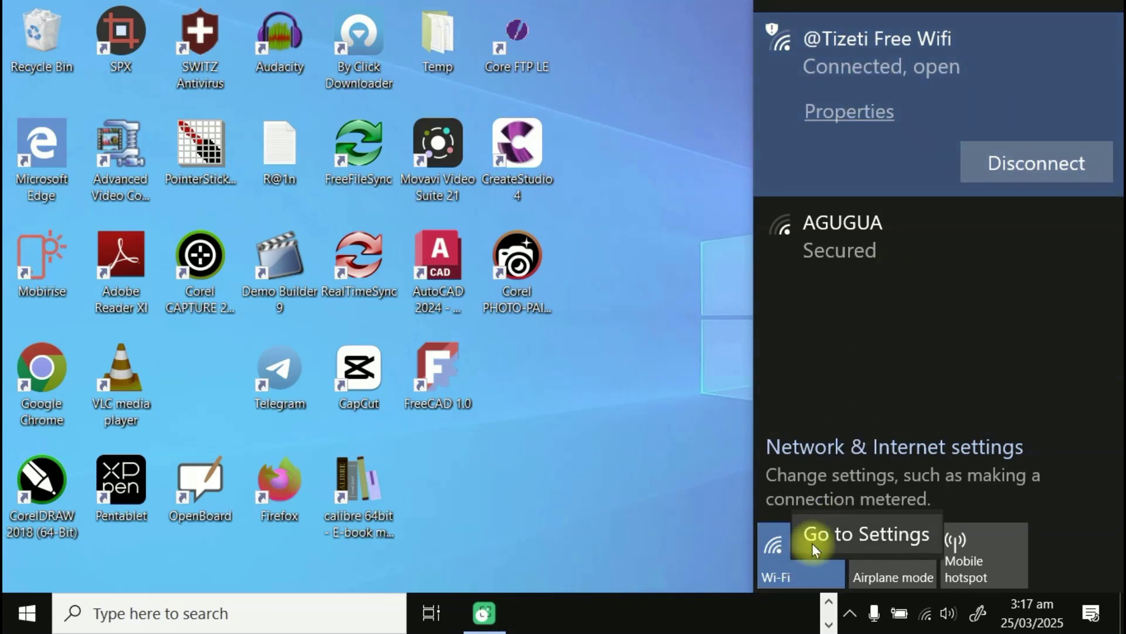
click(852, 535)
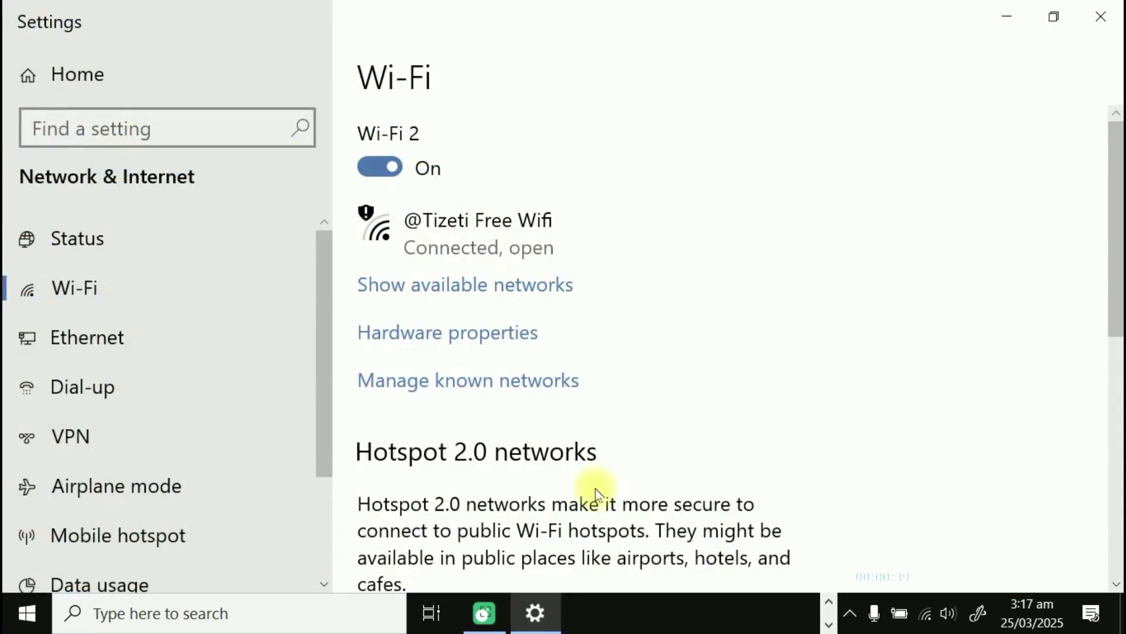
drag(327, 301, 326, 405)
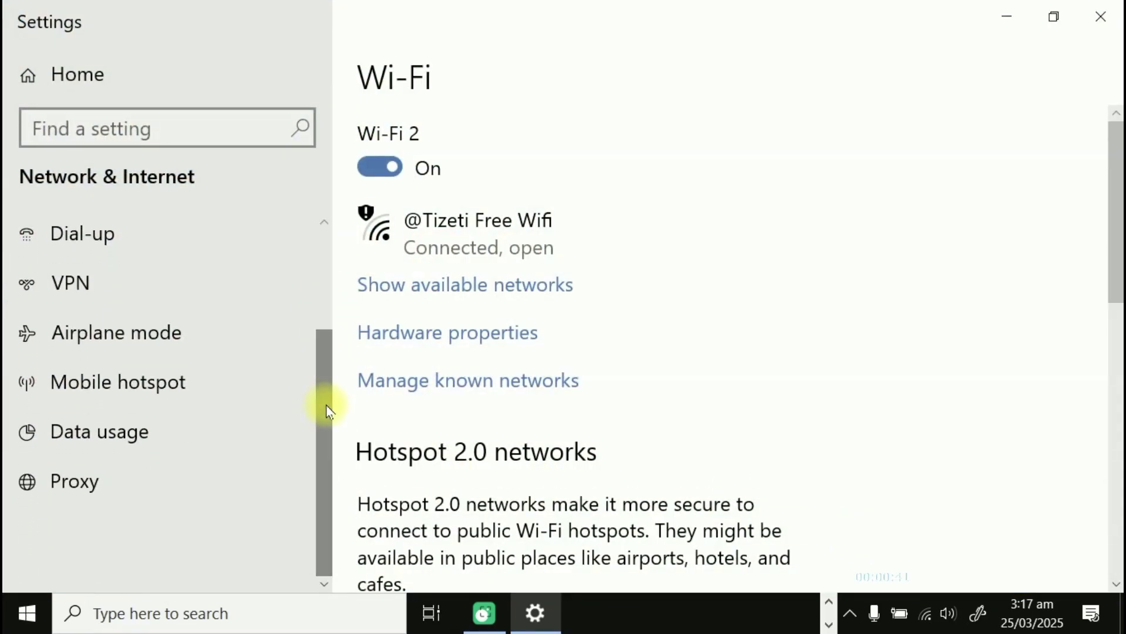
click(125, 392)
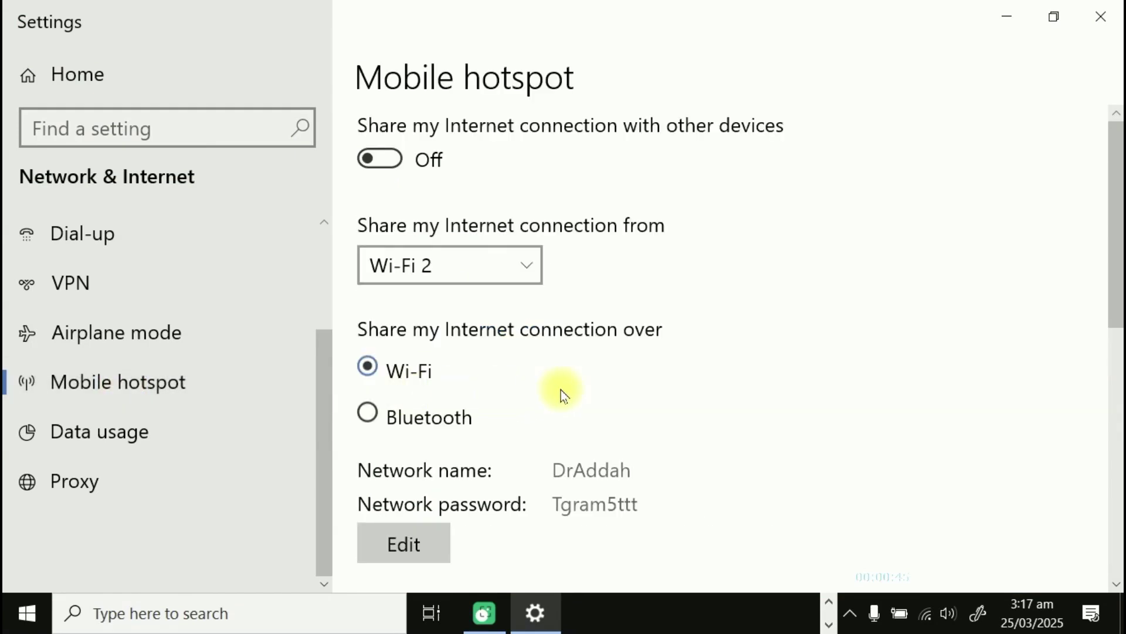
scroll(561, 390, down, 3)
scroll(564, 386, down, 2)
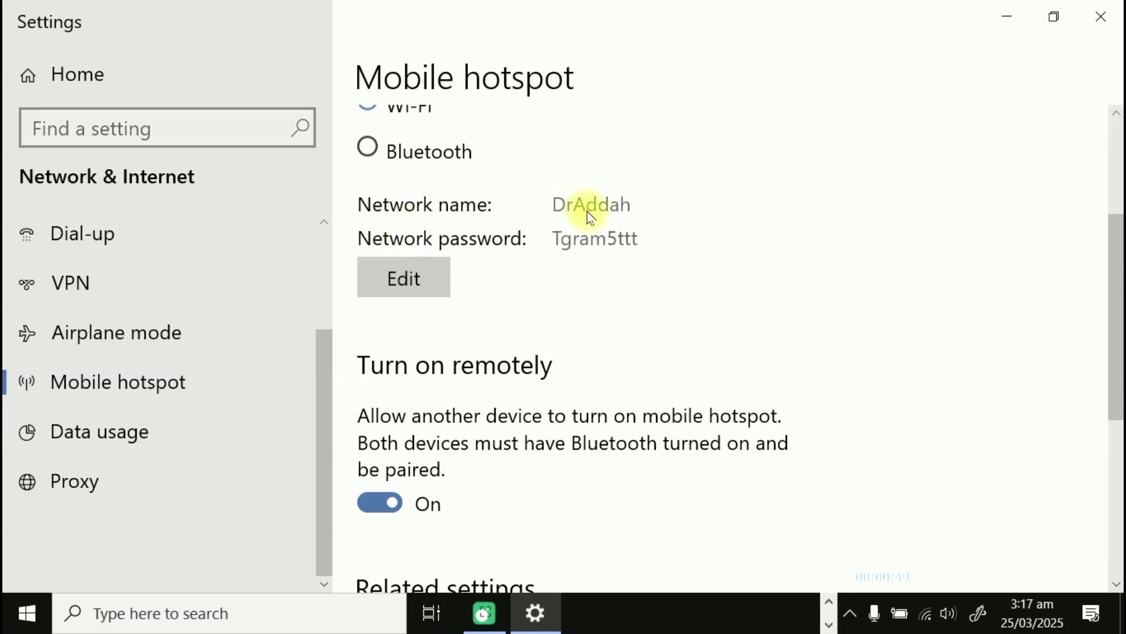
Change the hotspot network name from DrAddah to Addah, change the password's ending, and save
click(414, 276)
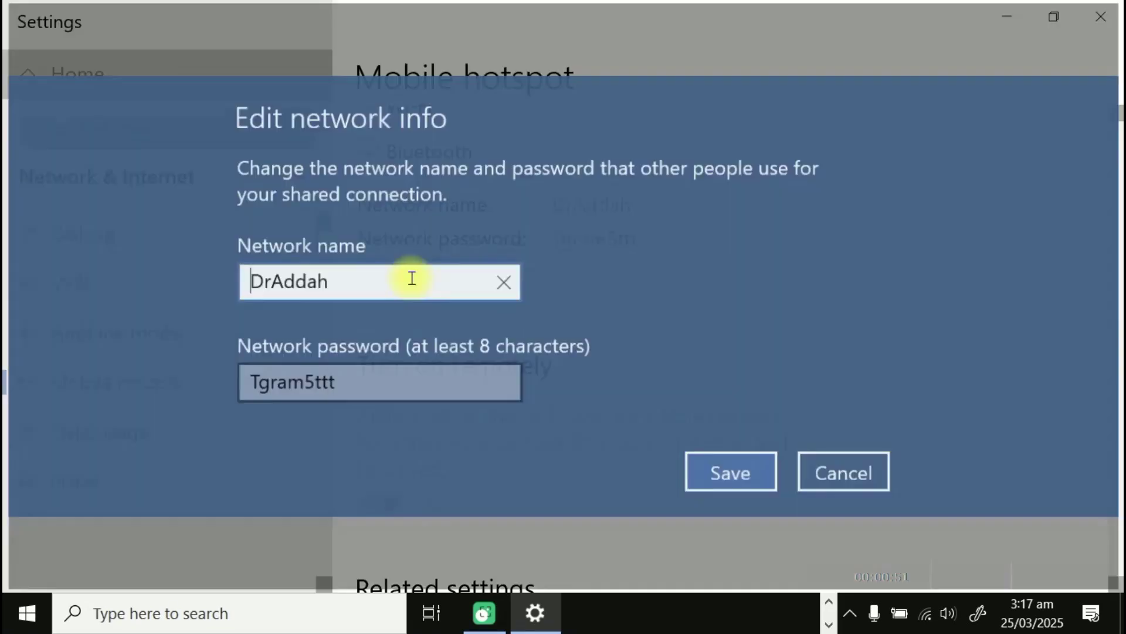
click(268, 280)
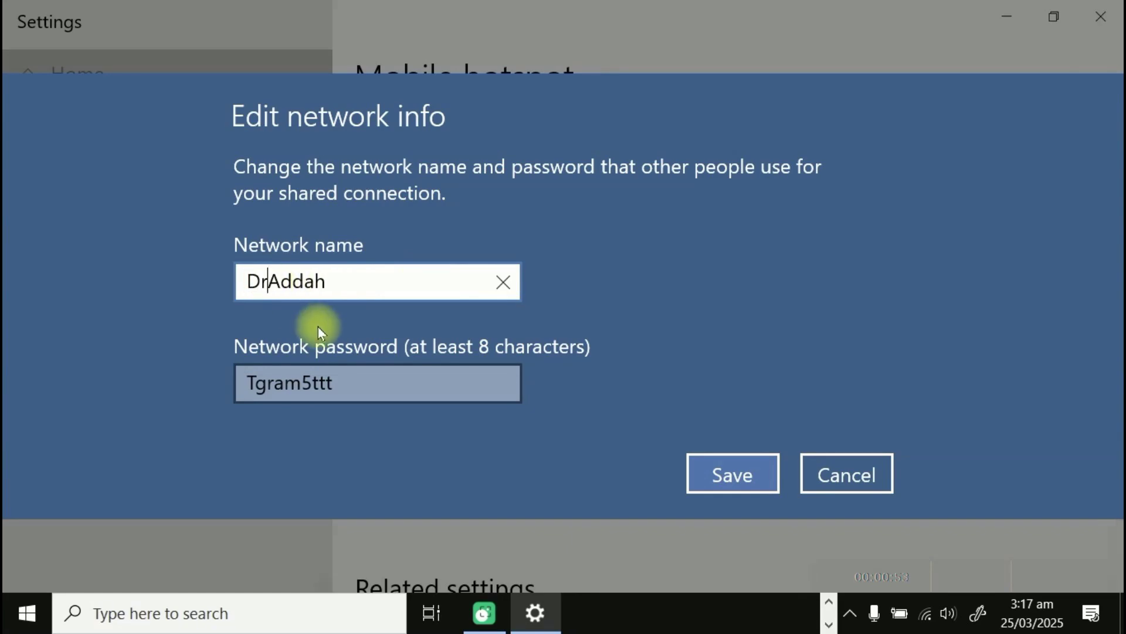
key(BackSpace)
key(BackSpace)
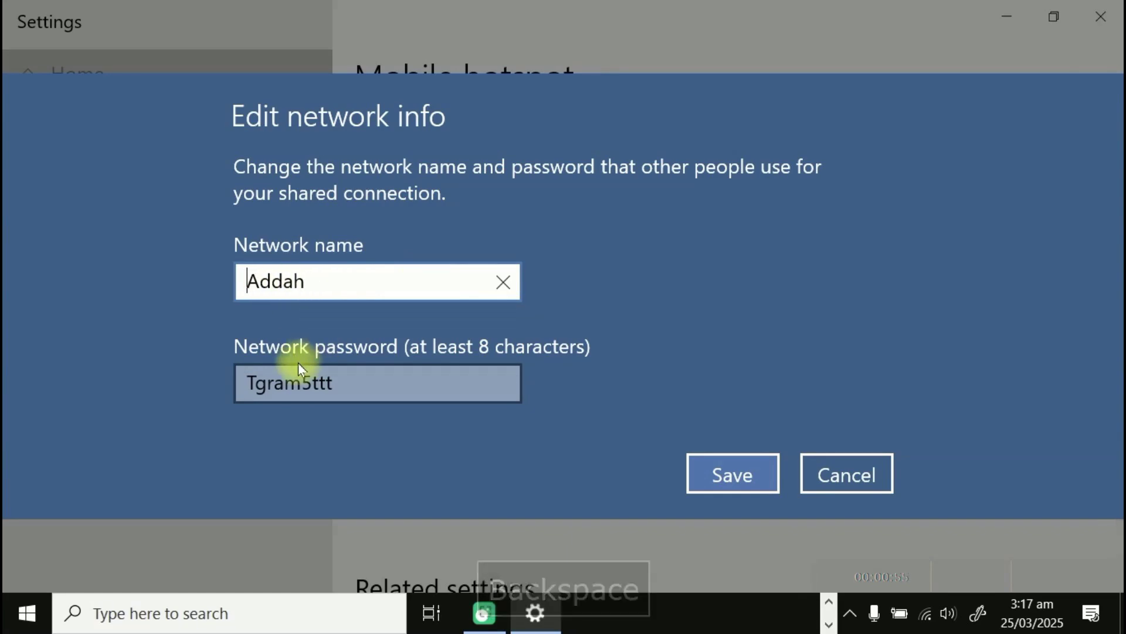
click(346, 375)
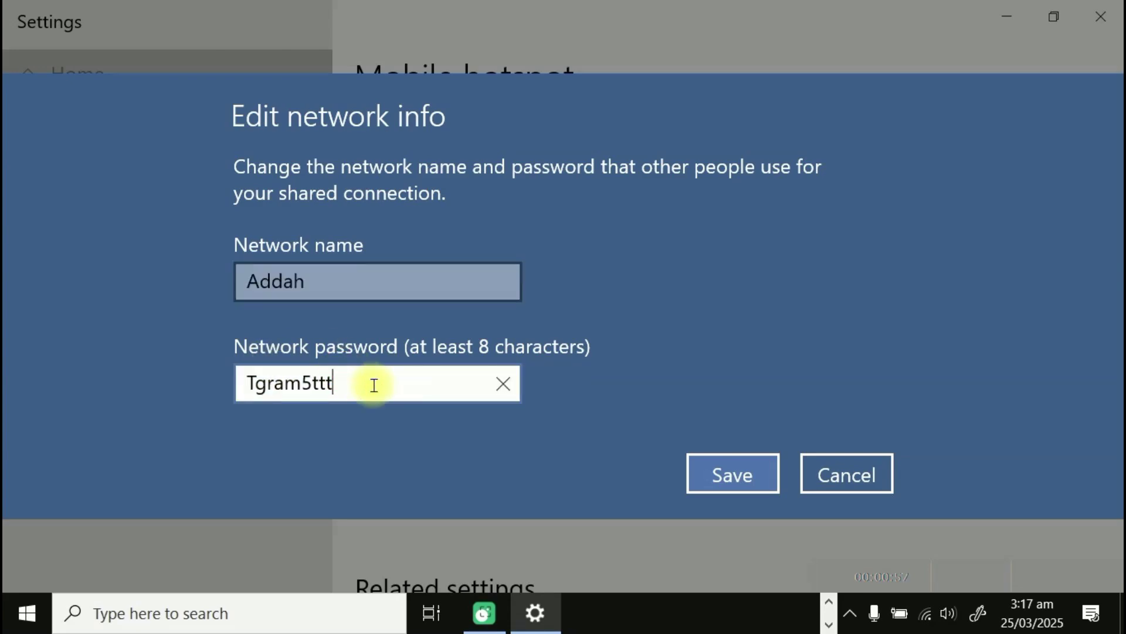
key(BackSpace)
key(BackSpace)
key(BackSpace)
text(***)
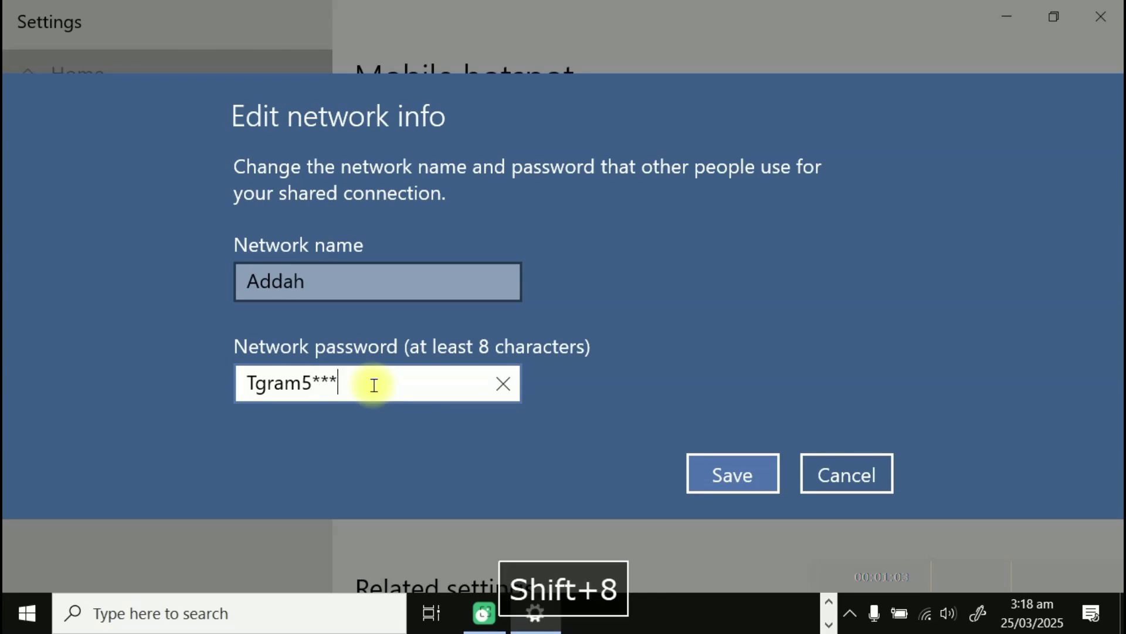
text(1)
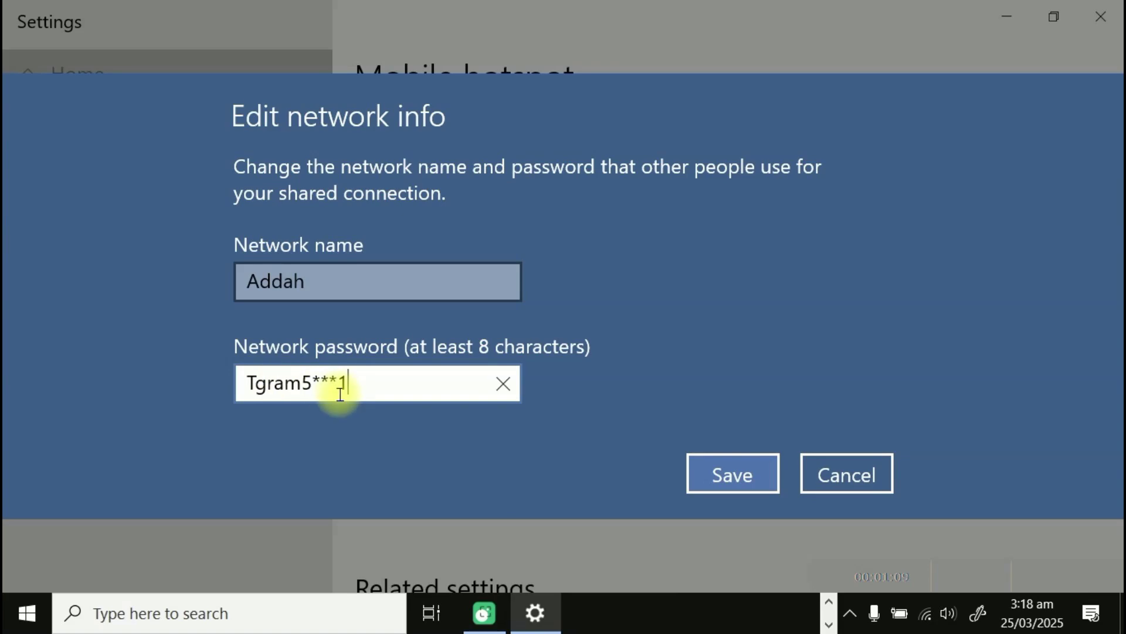
click(721, 475)
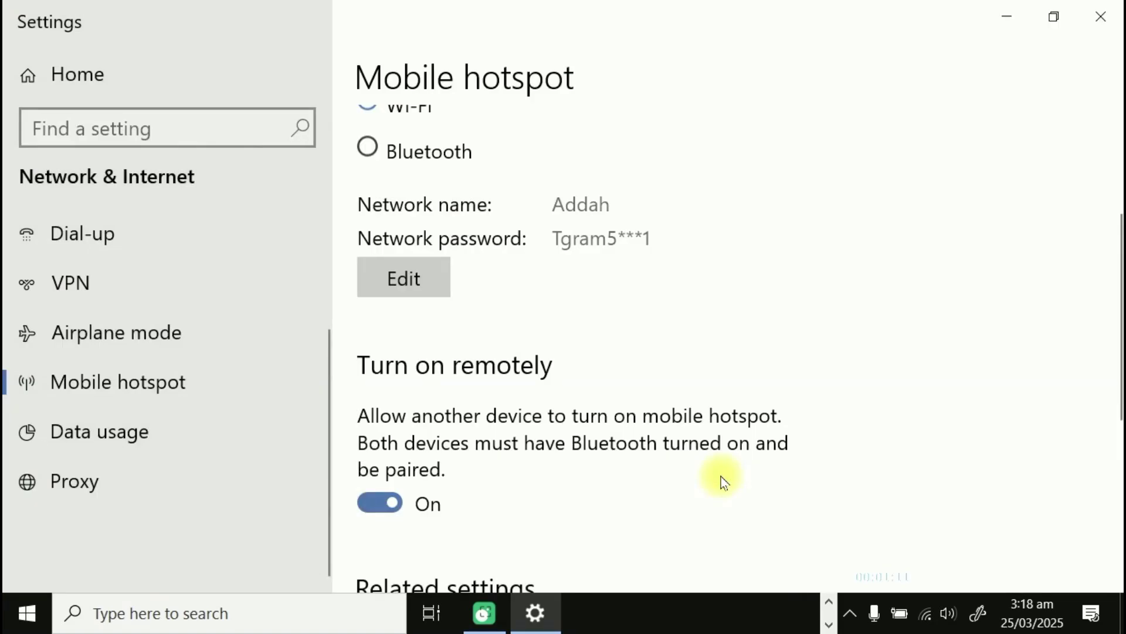
Switch on the Mobile hotspot tile in the taskbar network quick settings
drag(327, 403, 237, 421)
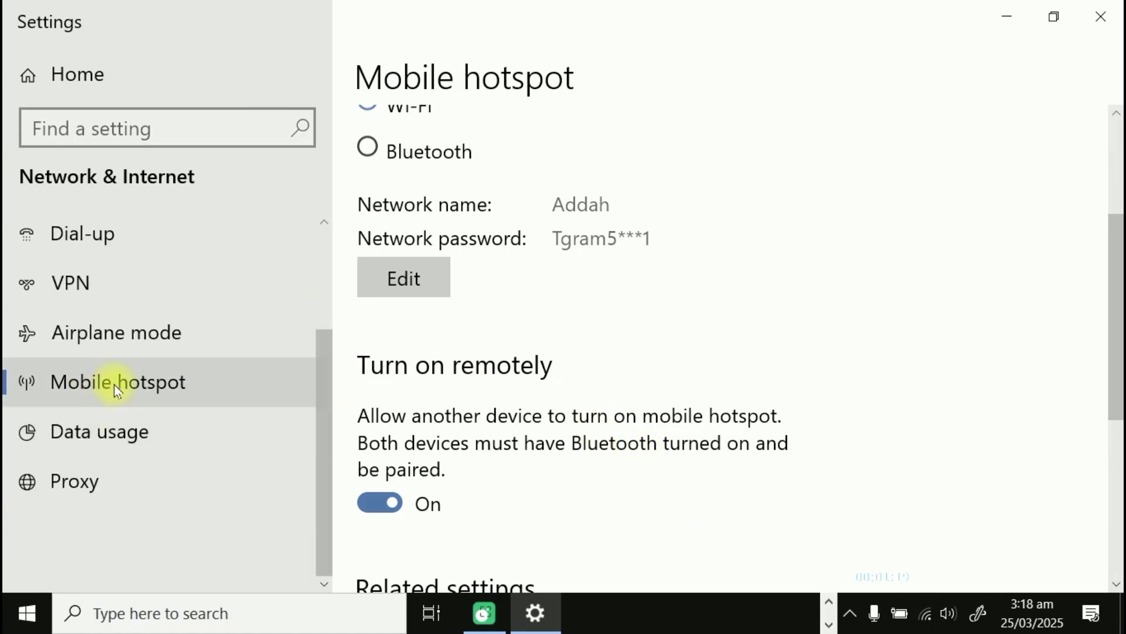
click(928, 616)
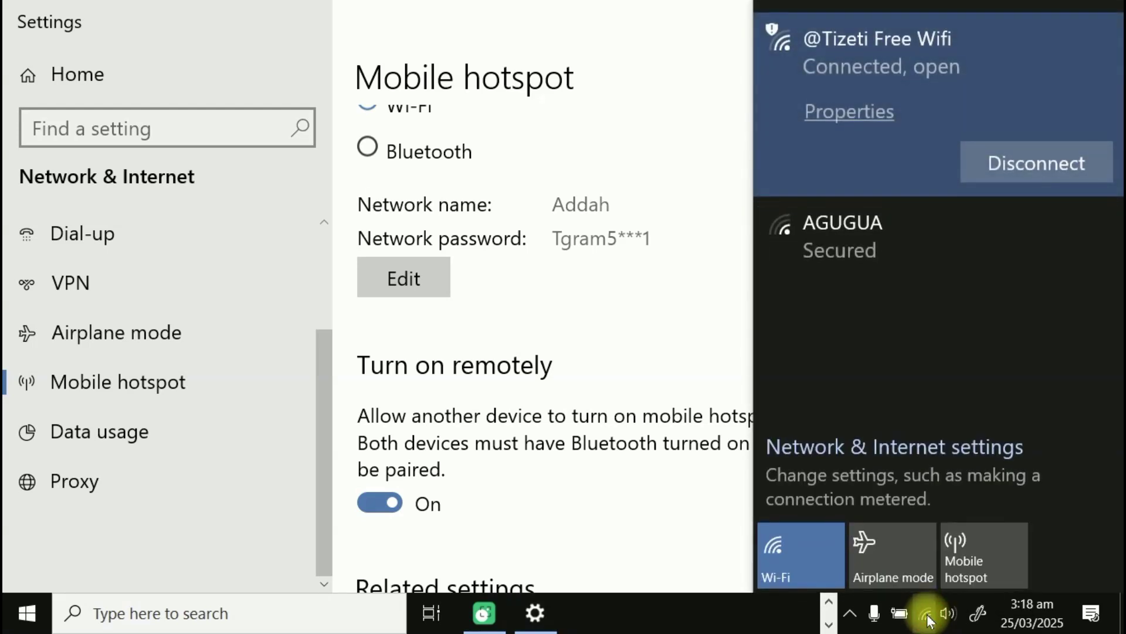
click(989, 561)
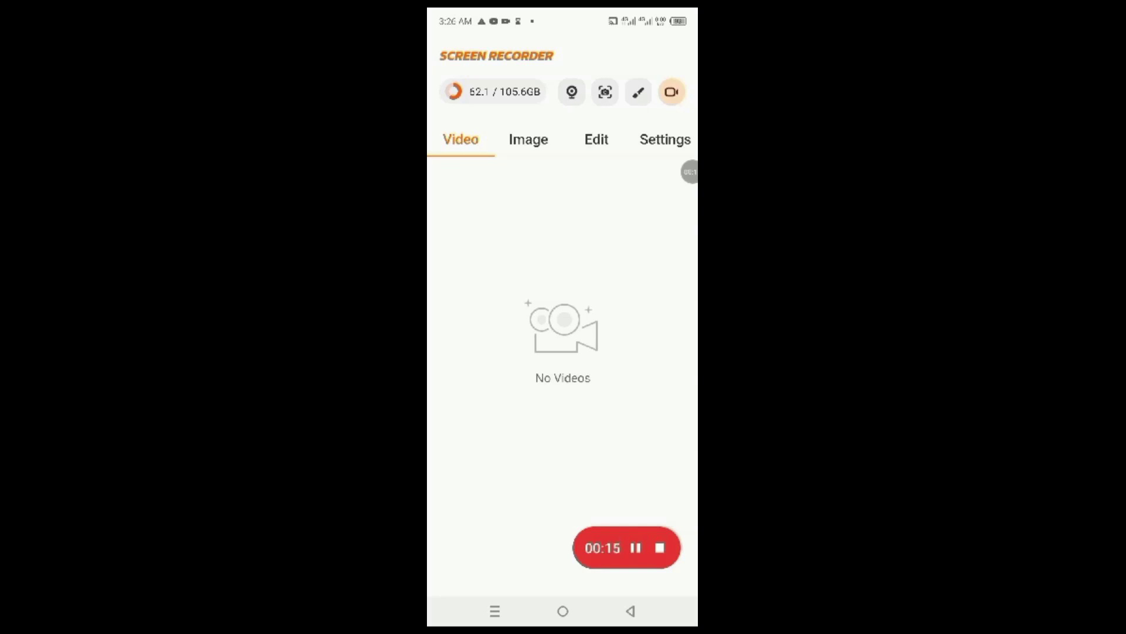
Leave the screen recorder for the home screen, open the app drawer and launch Settings
click(563, 611)
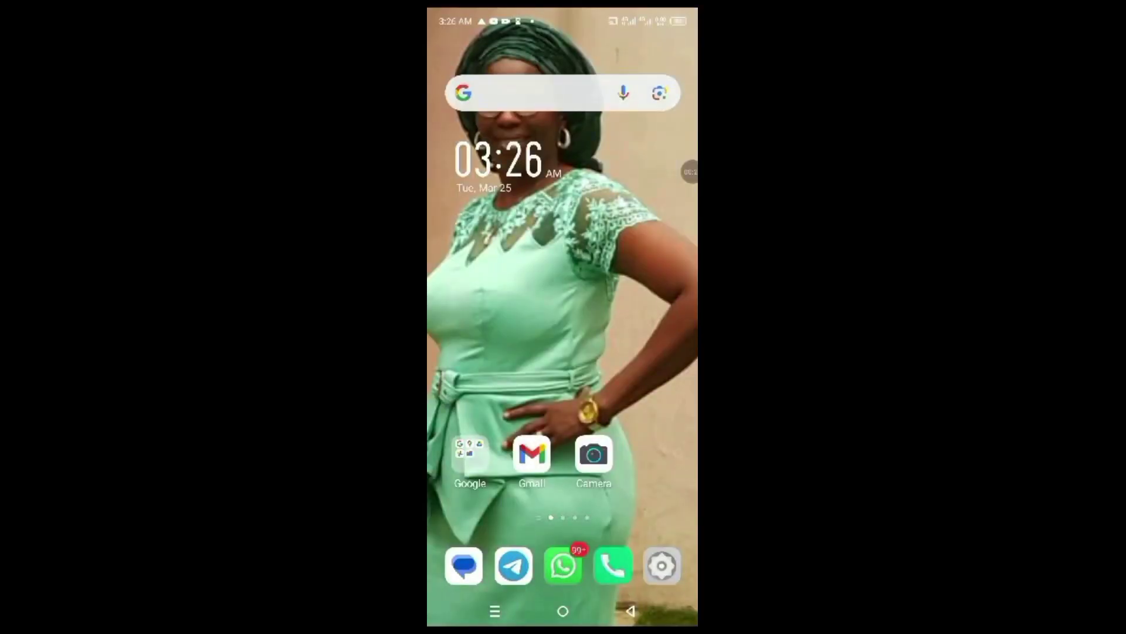
drag(564, 499, 563, 264)
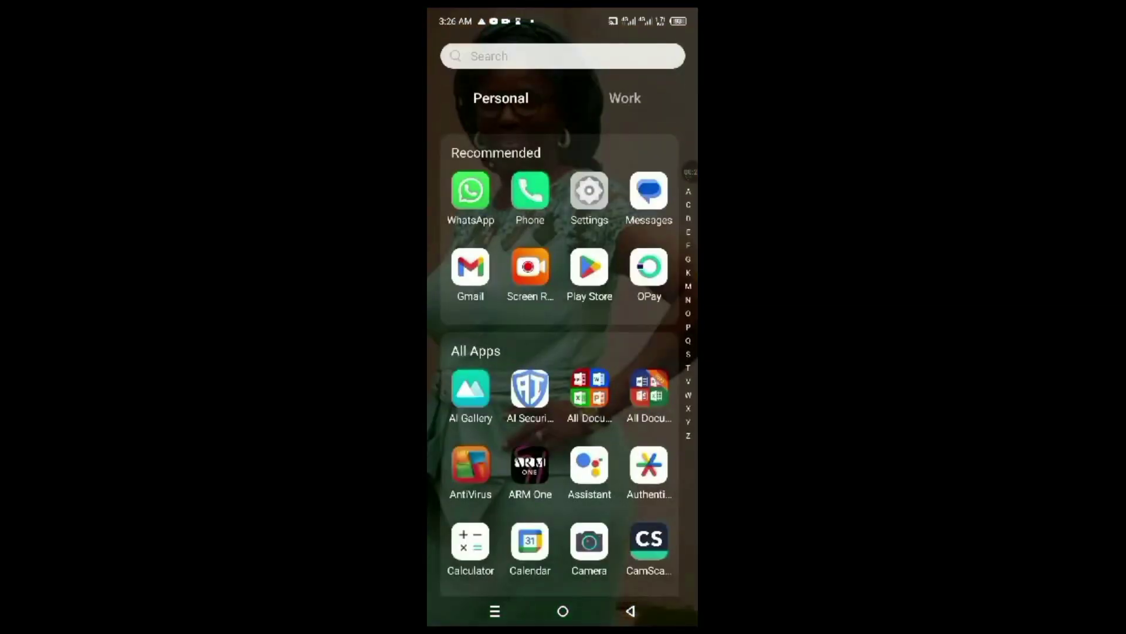
click(589, 190)
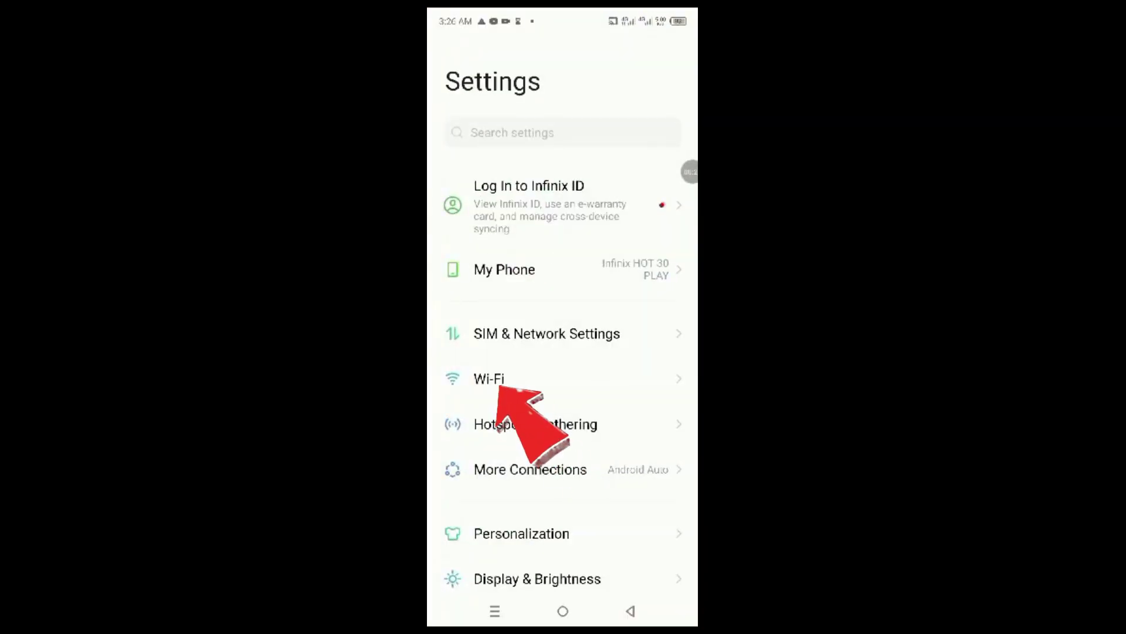
Turn on the phone's Wi-Fi and select the Addah network
click(489, 378)
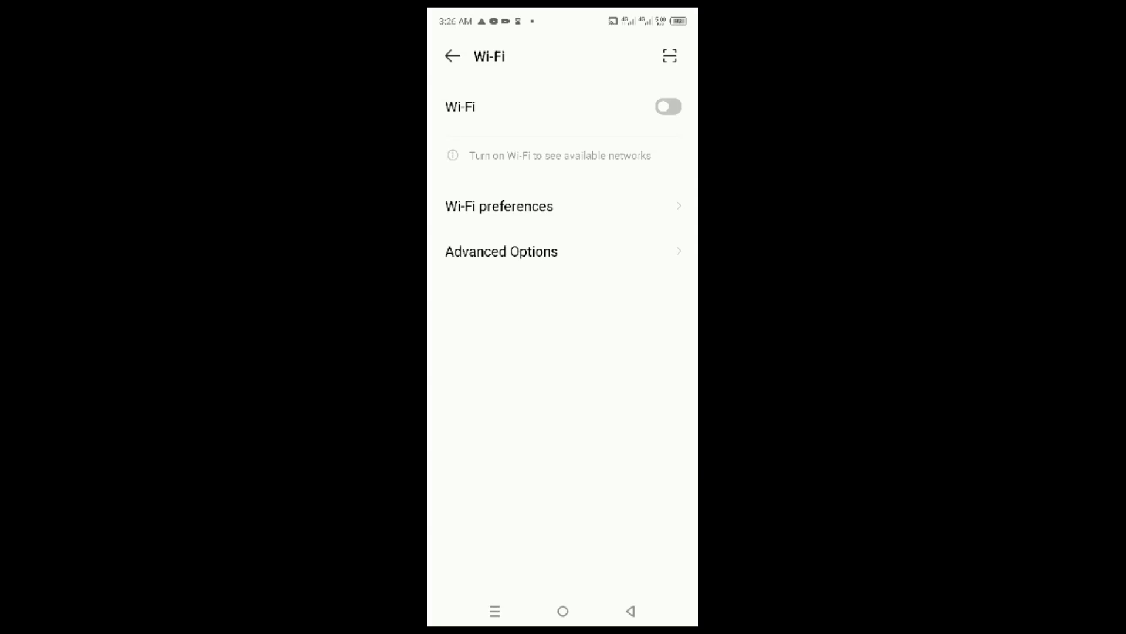
click(669, 106)
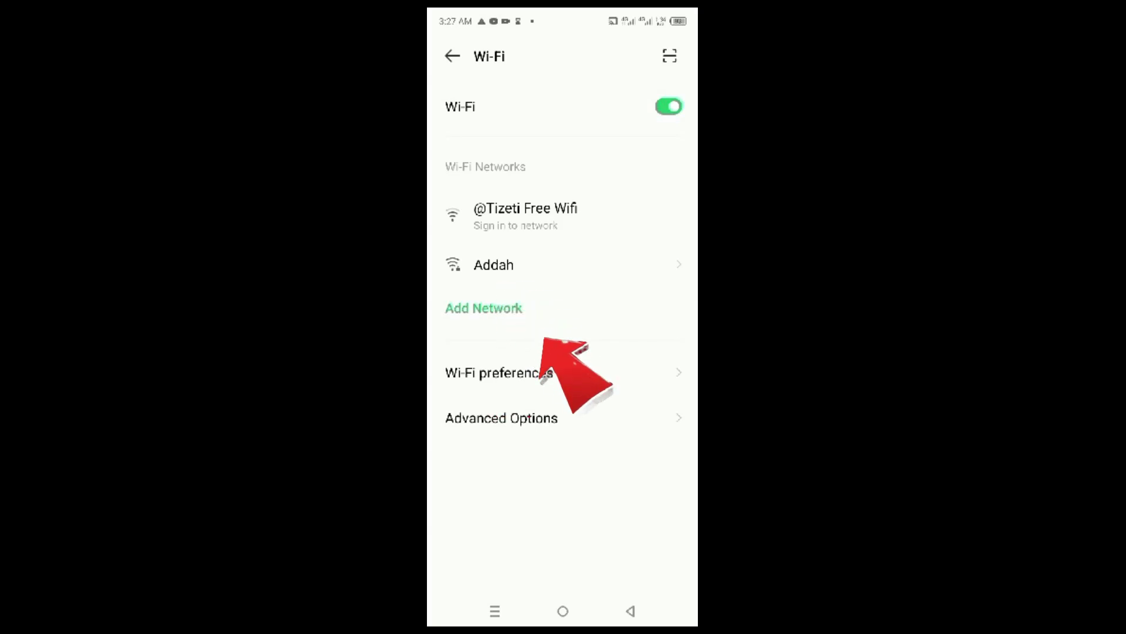
click(493, 265)
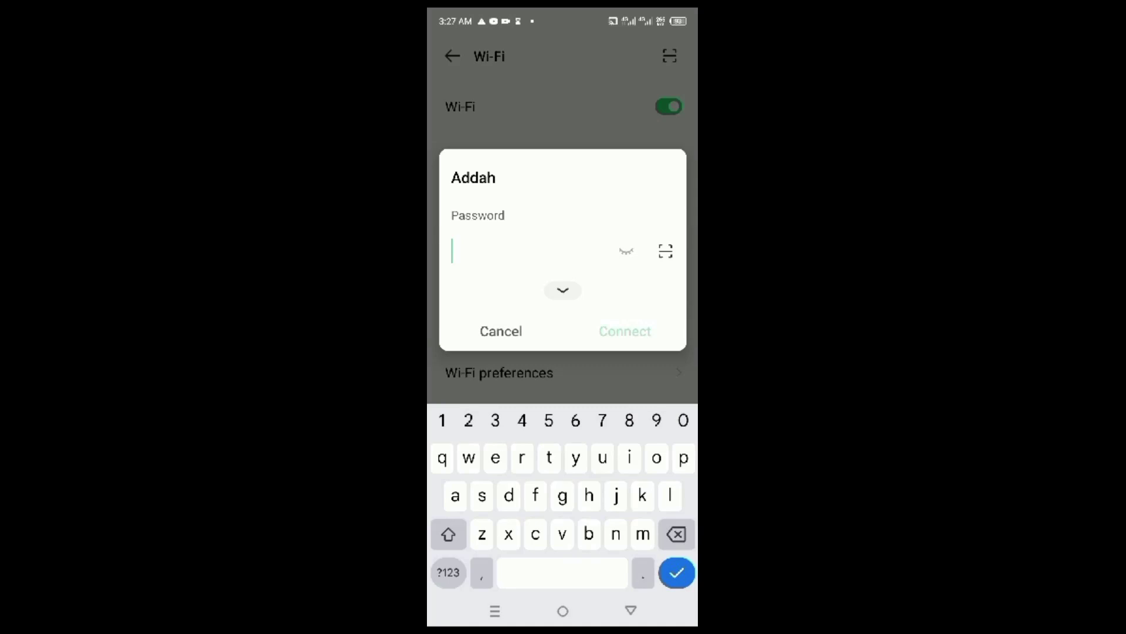
Enter the Addah network password, connect, and return to the app list
click(448, 572)
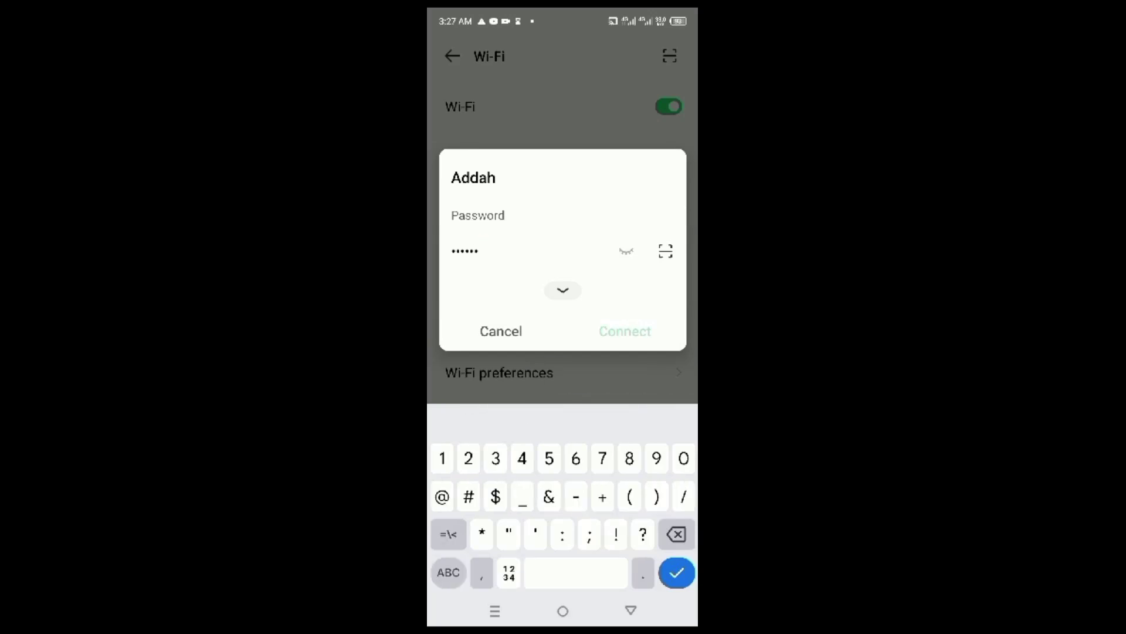
text(***1)
click(624, 331)
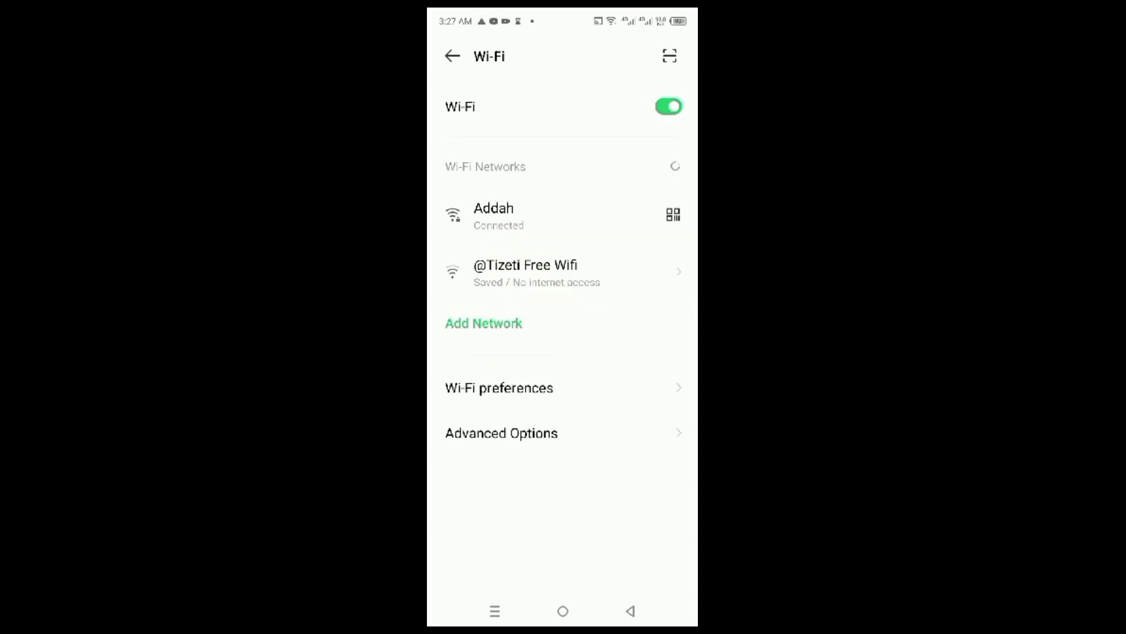
click(562, 611)
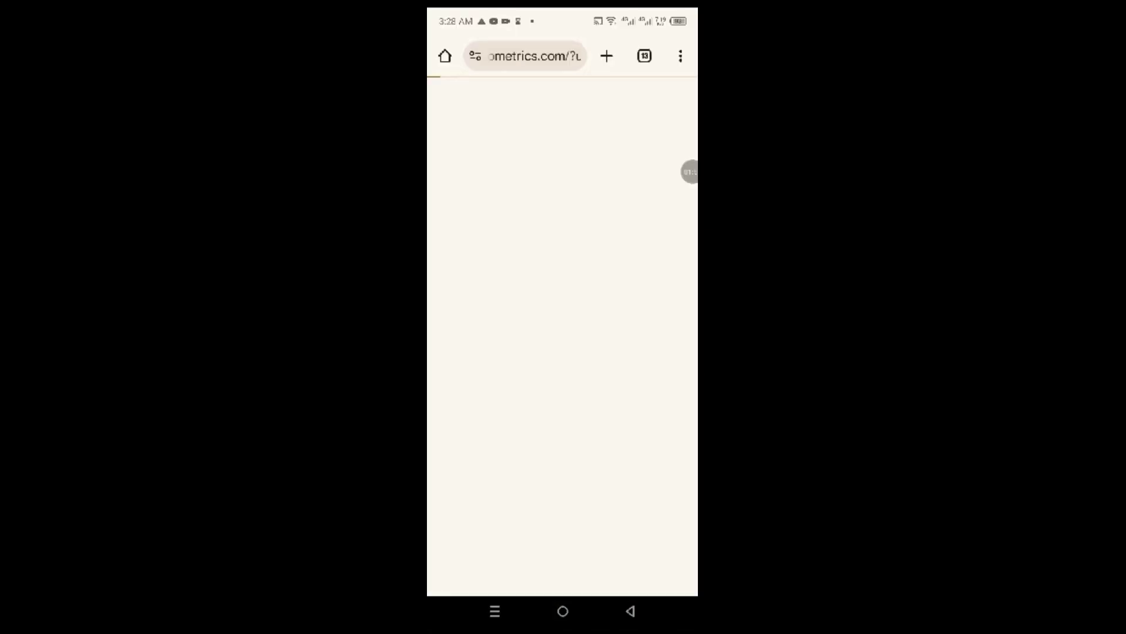
Scroll to the end of the app drawer and launch the YouTube app
click(562, 611)
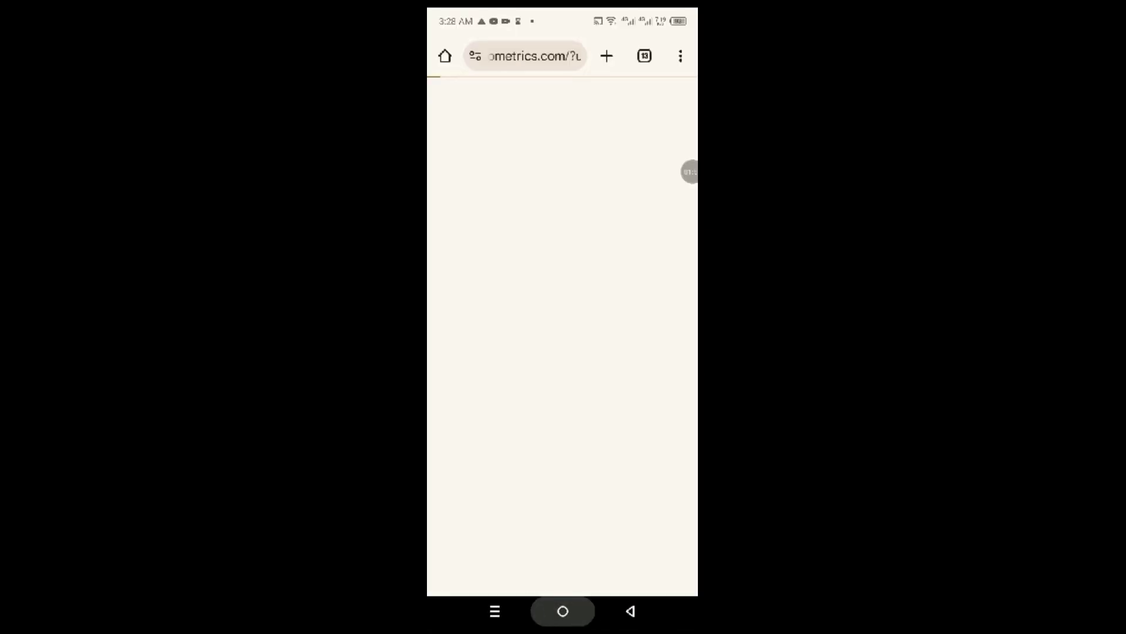
scroll(559, 339, down, 10)
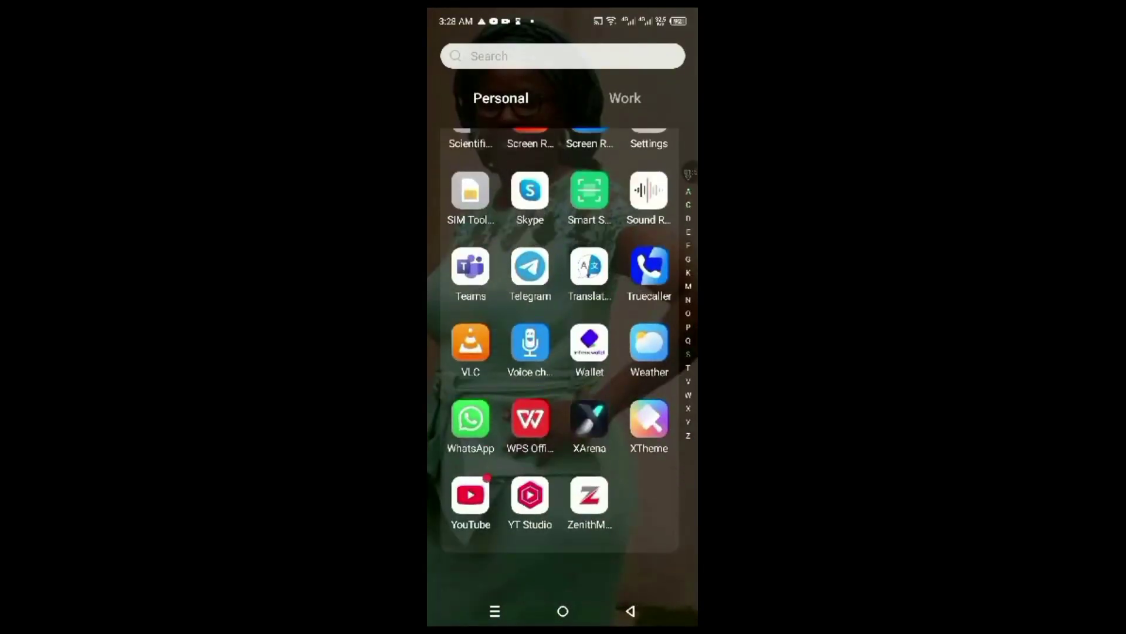
click(470, 488)
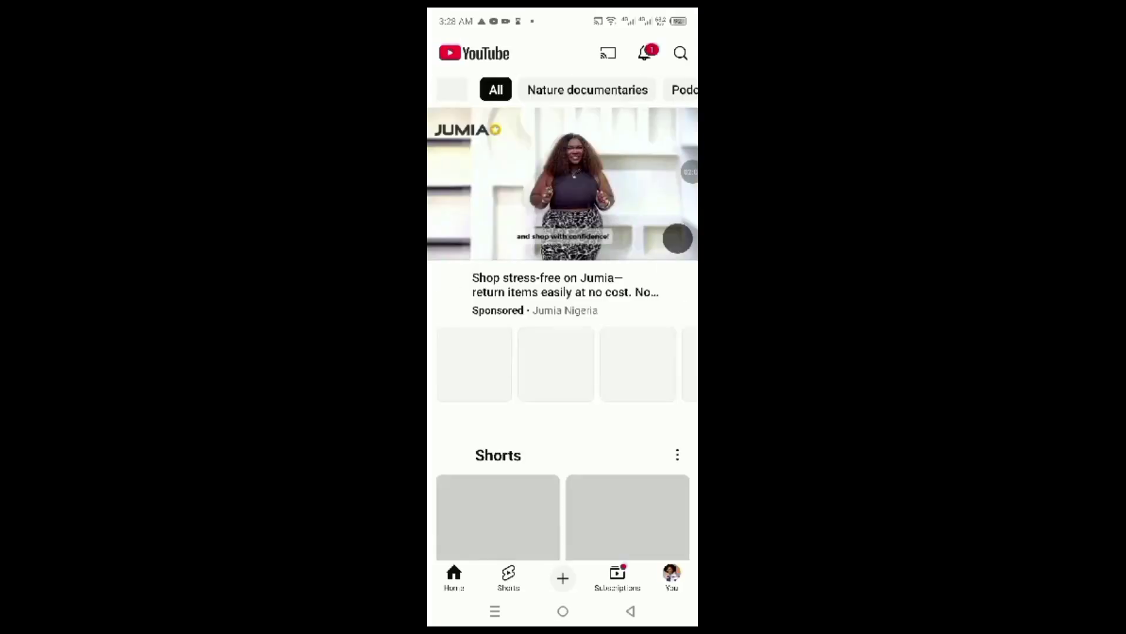
scroll(562, 317, down, 1)
click(681, 52)
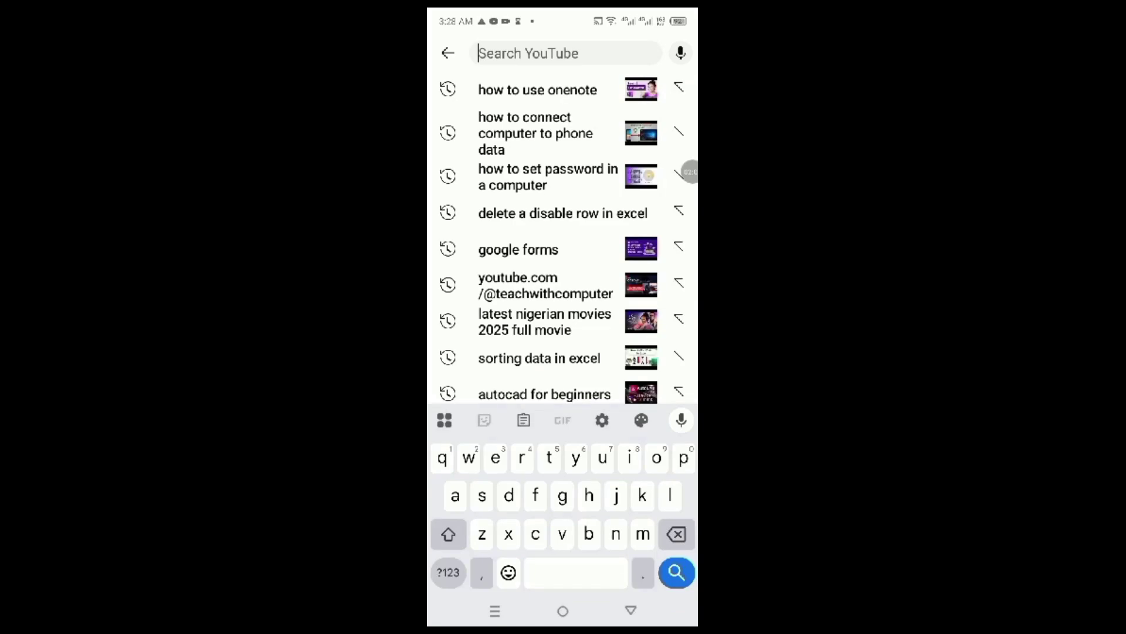
text(yout)
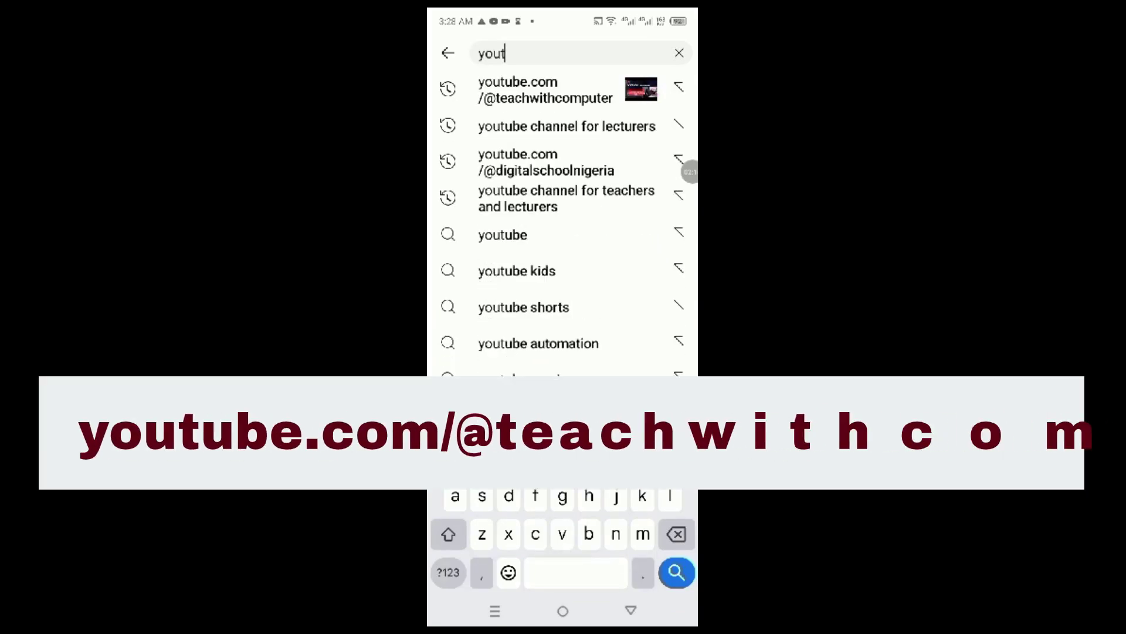
text(u)
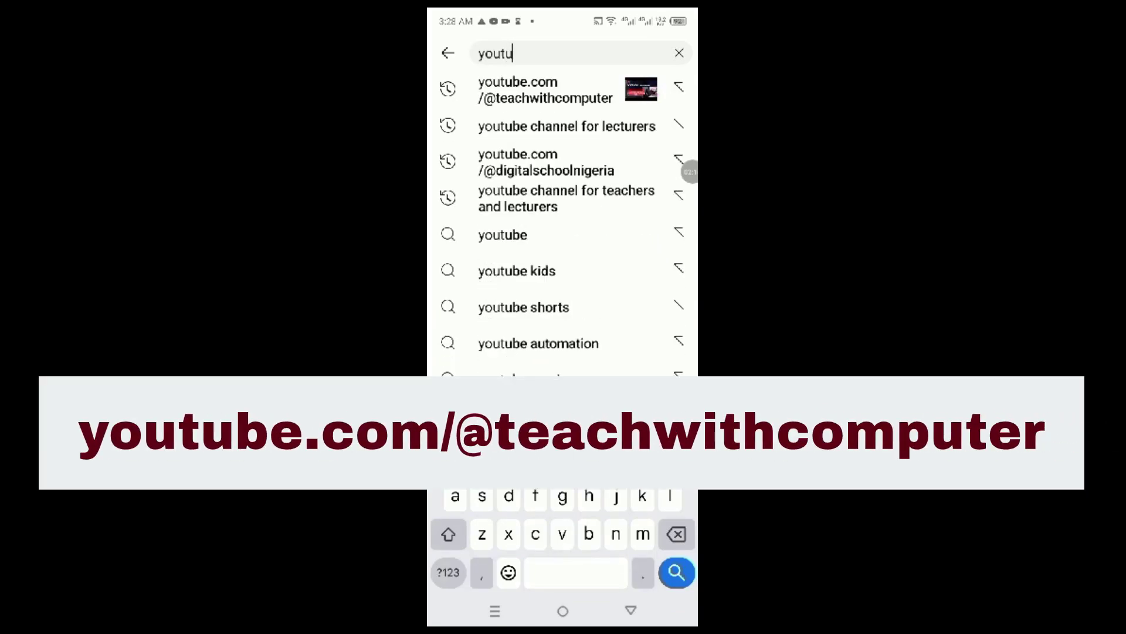
text(be.com)
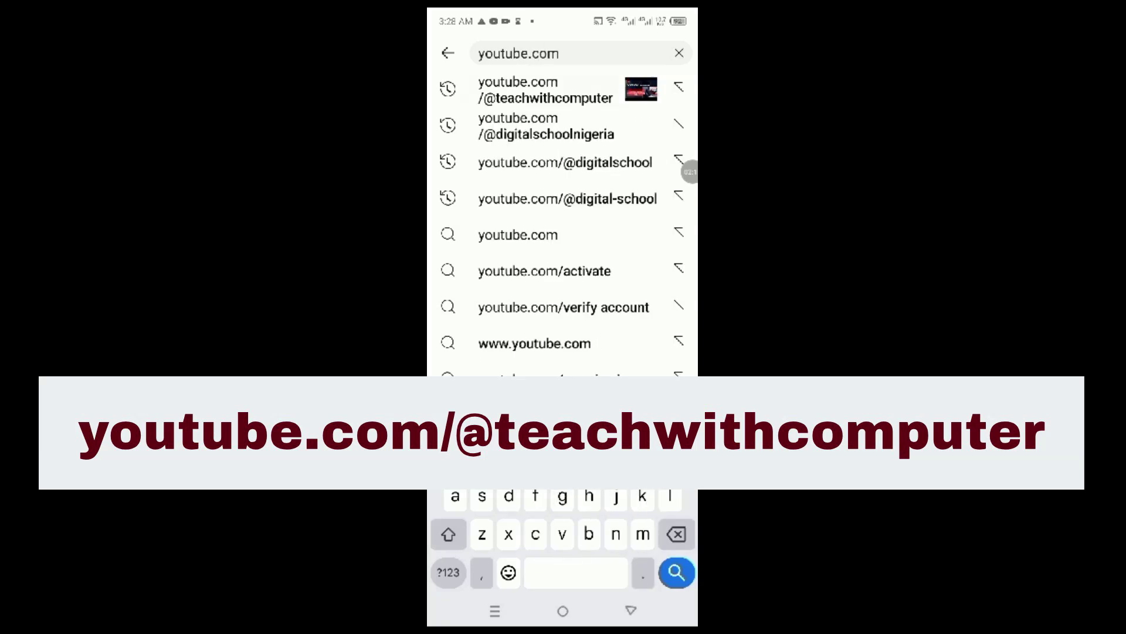
key(Return)
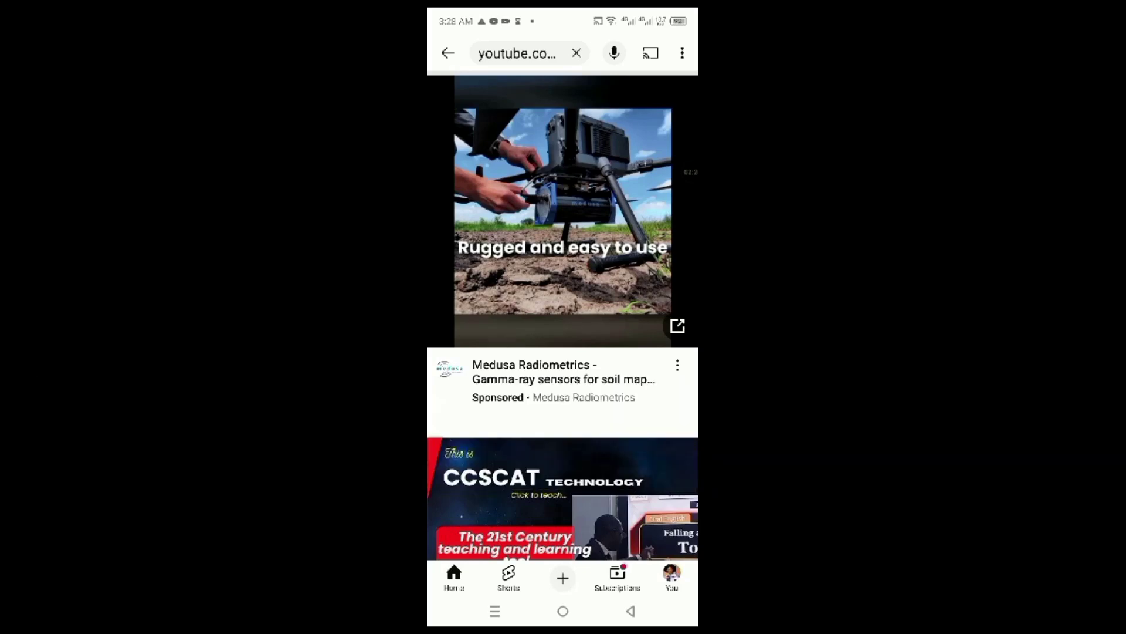
Scroll the results to the Digital School channel card (2.12K subscribers, 53 videos) and CCSCAT video
scroll(563, 317, down, 5)
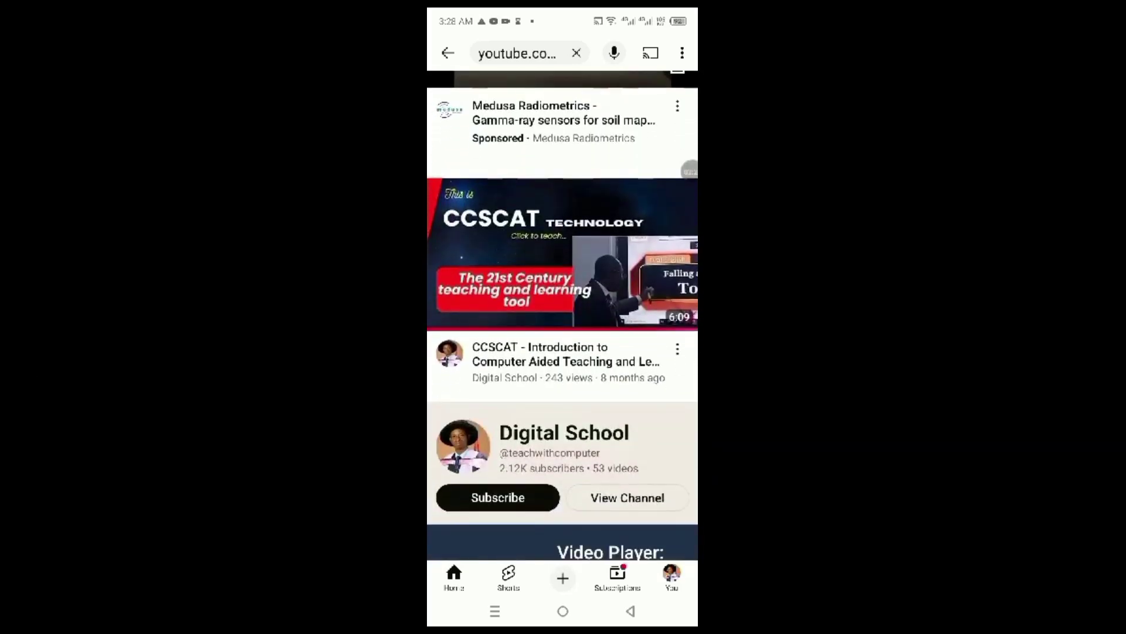
scroll(563, 317, down, 3)
scroll(562, 316, up, 2)
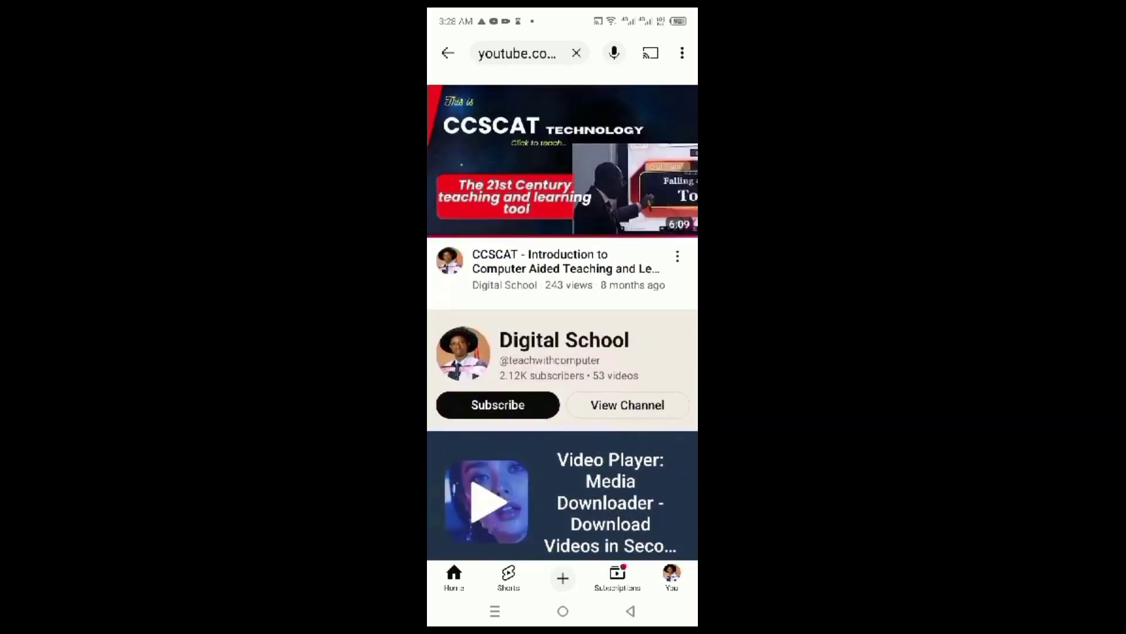
scroll(563, 317, down, 2)
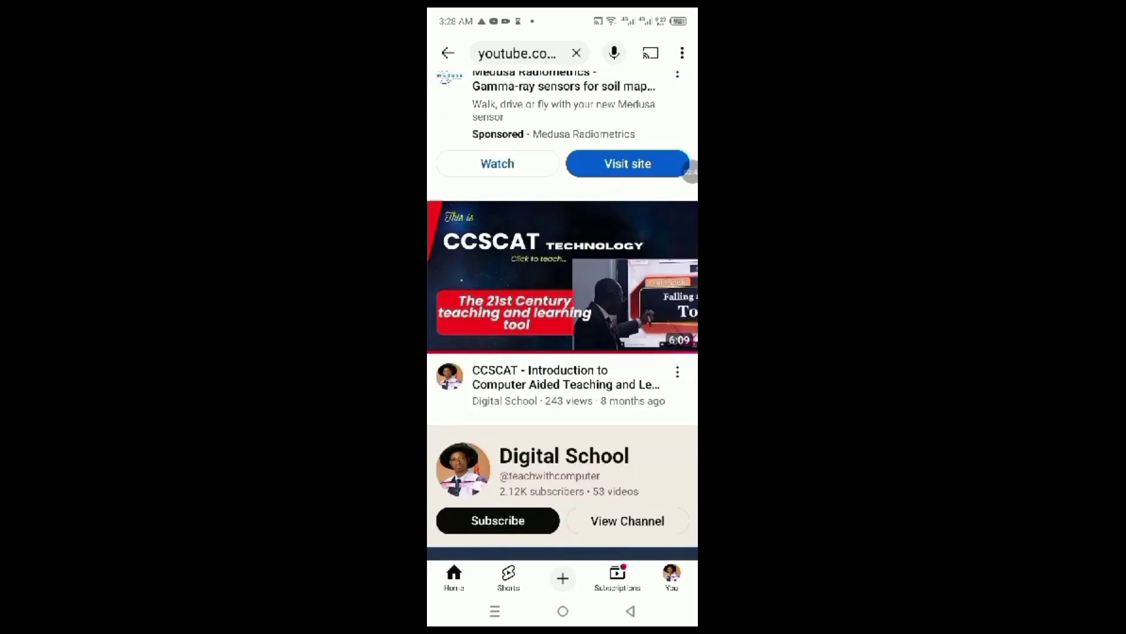
scroll(561, 317, down, 1)
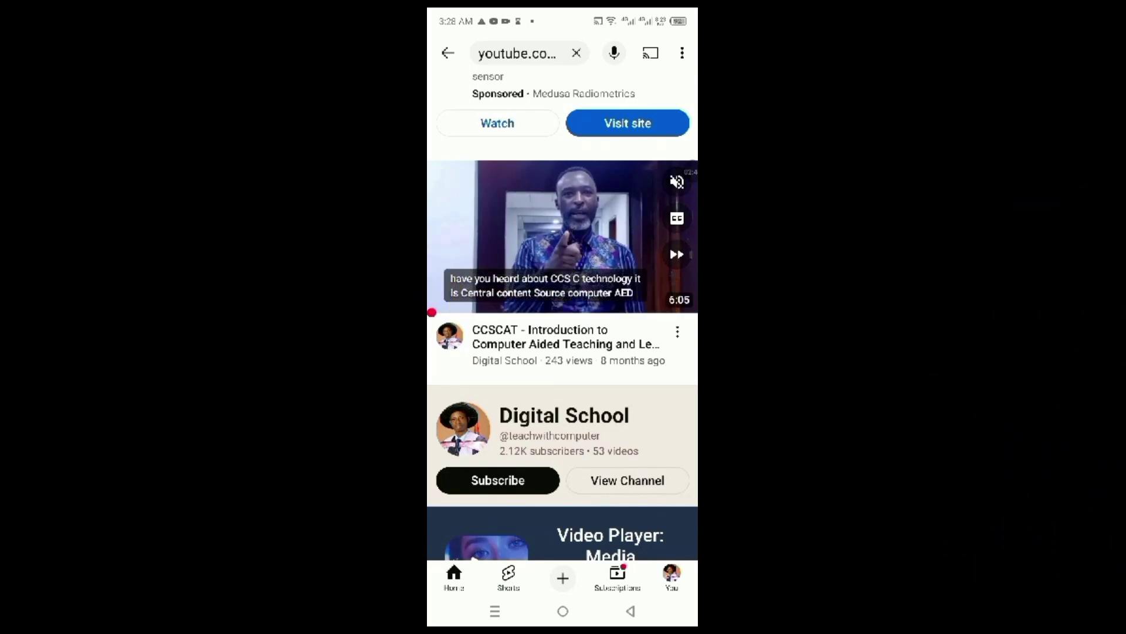
scroll(562, 317, down, 1)
scroll(562, 316, down, 1)
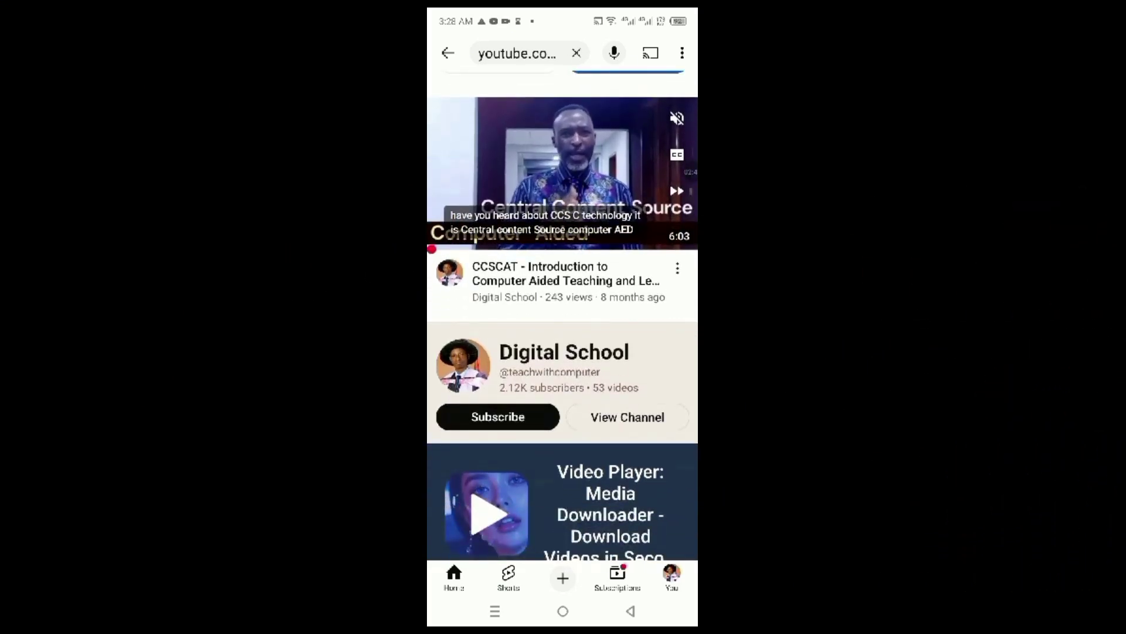